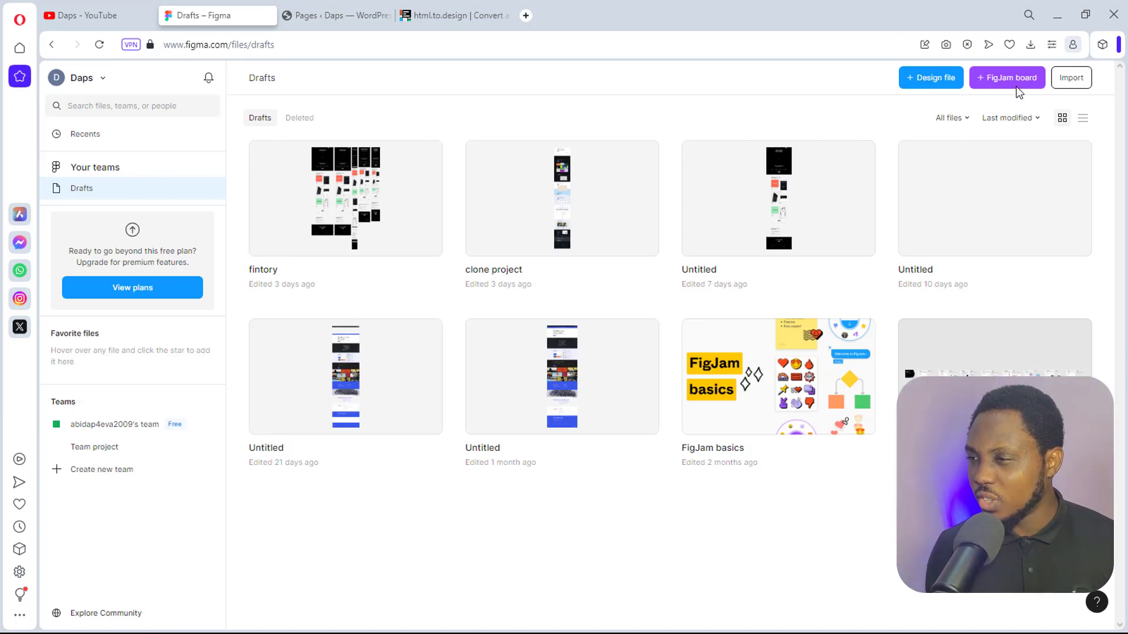
Step: Create a new design file from the drafts and name it "tutorial 1"
{"action": "left_click", "coordinate": [926, 79]}
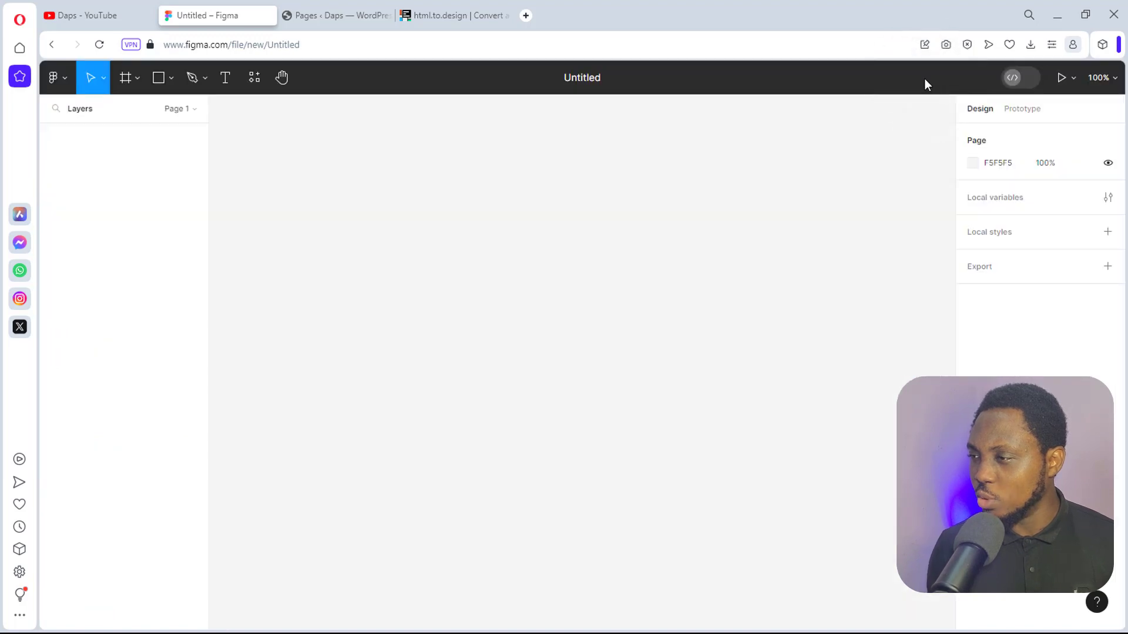
{"action": "left_click", "coordinate": [594, 77]}
{"action": "type", "text": "tutoria"}
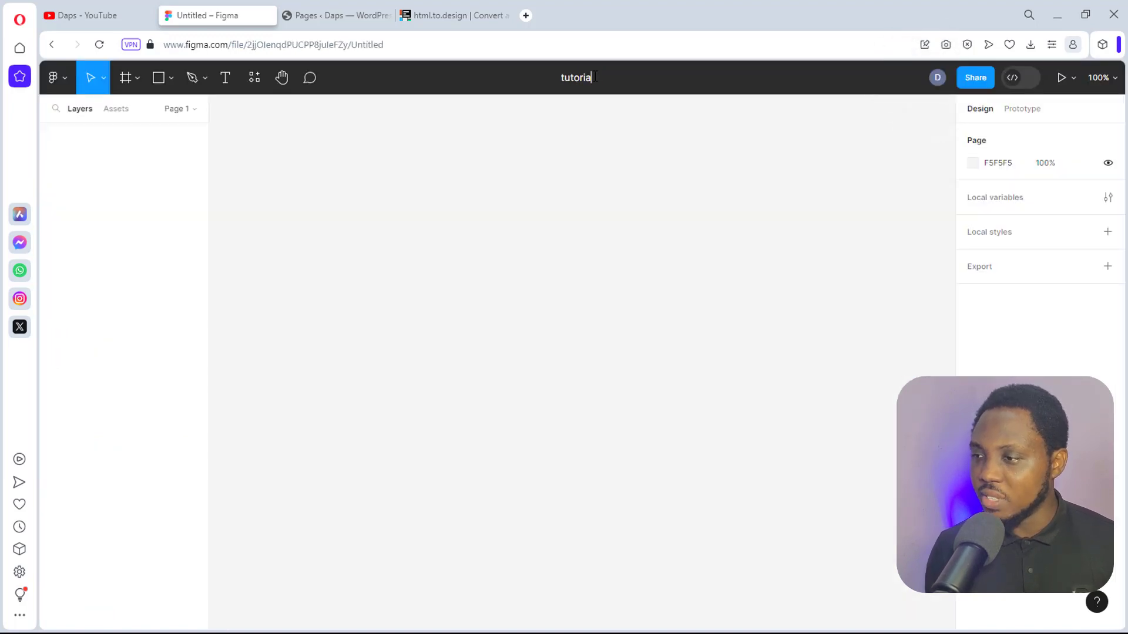
{"action": "type", "text": "l 1"}
{"action": "left_click", "coordinate": [320, 231]}
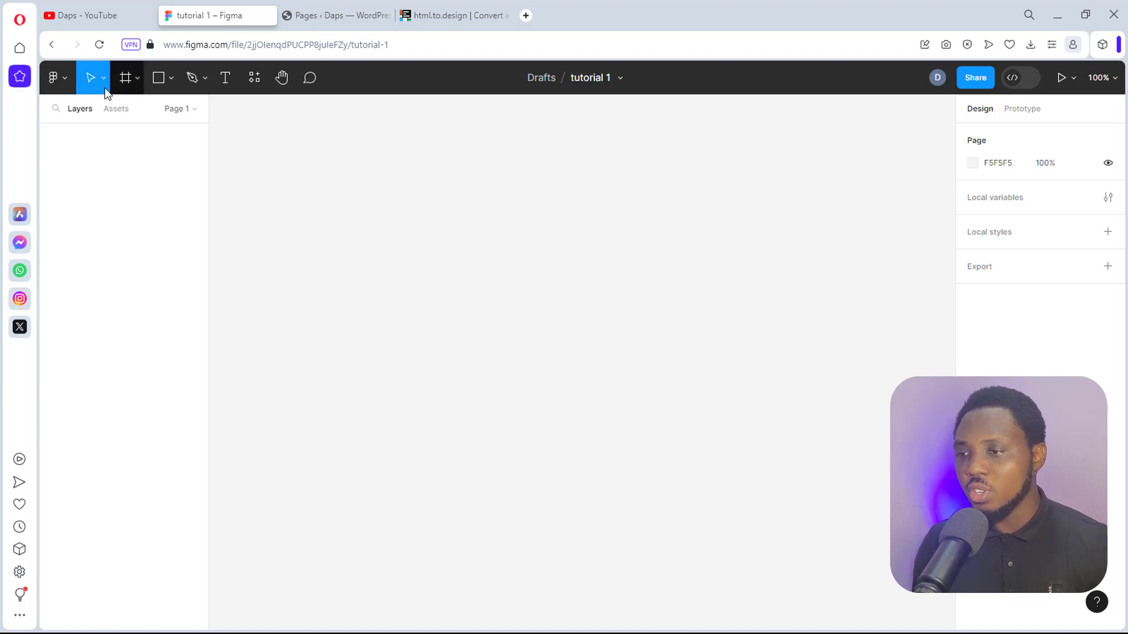
Step: Find html.to.design among the recent and saved plugins and launch it in the file
{"action": "left_click", "coordinate": [58, 80]}
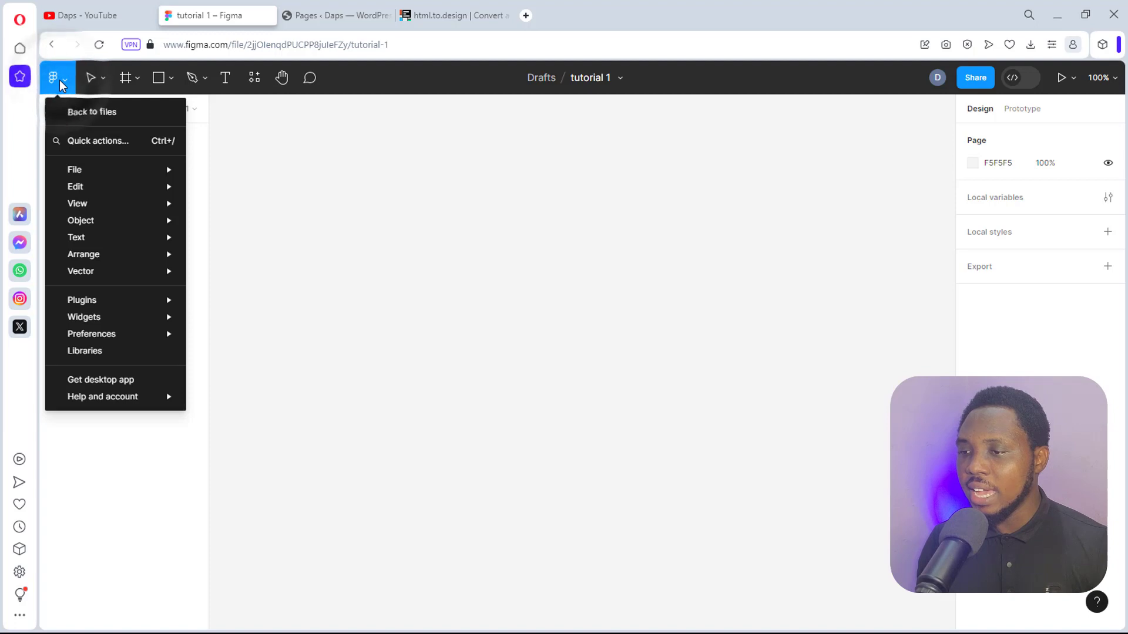
{"action": "mouse_move", "coordinate": [135, 305]}
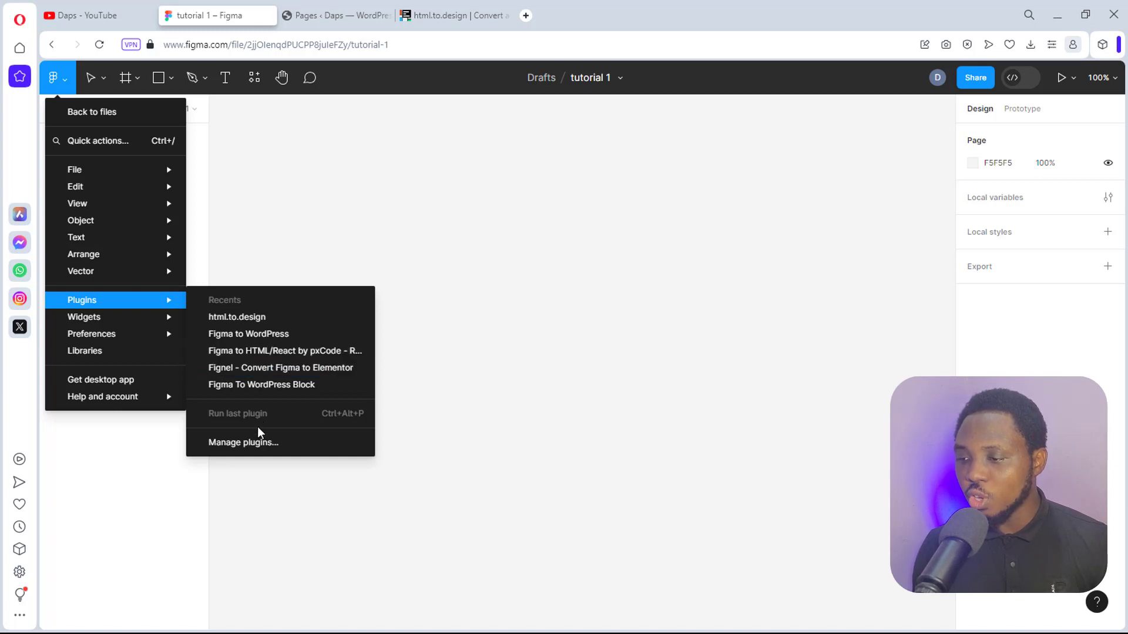
{"action": "left_click", "coordinate": [257, 442]}
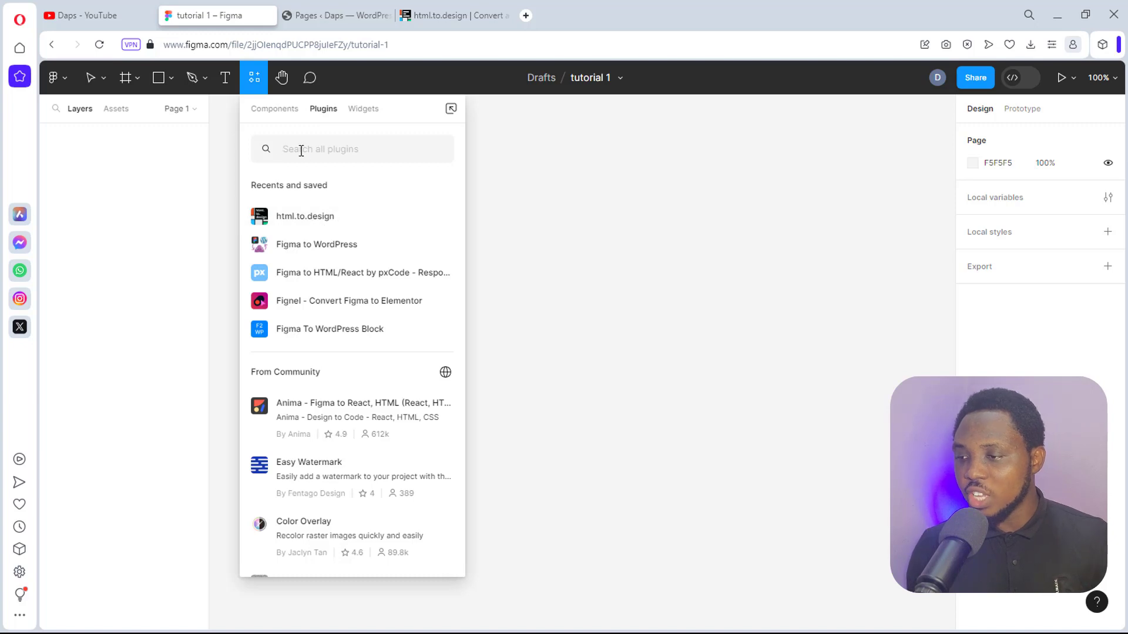
{"action": "left_click", "coordinate": [302, 222]}
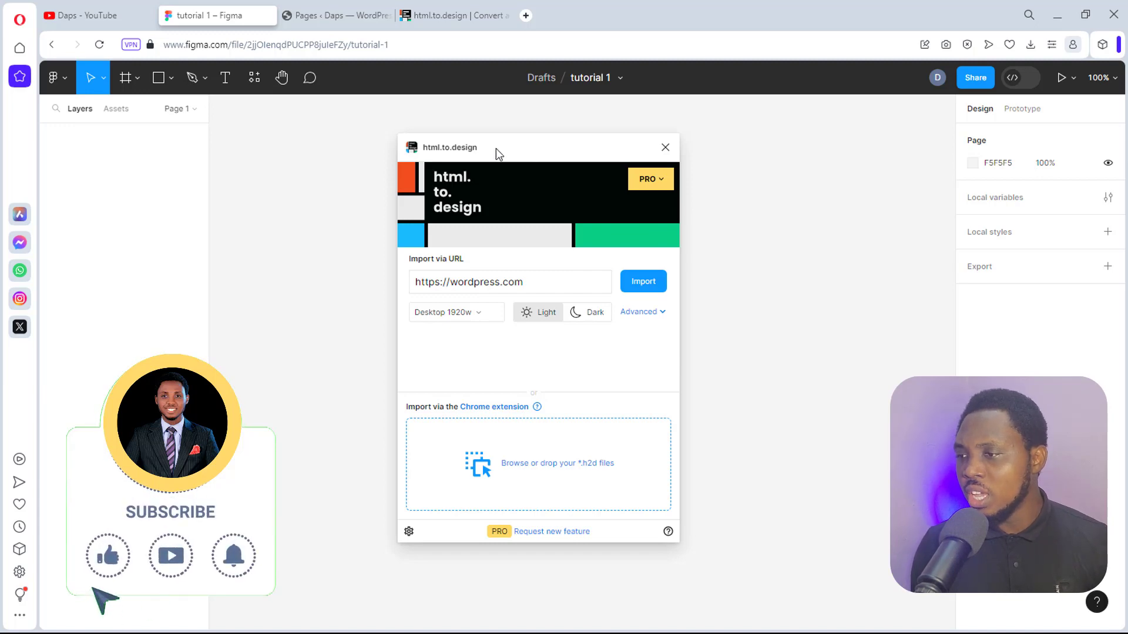
Step: Check the pricing plans on the html.to.design website, then return to the "tutorial 1" Figma file
{"action": "left_click", "coordinate": [429, 12]}
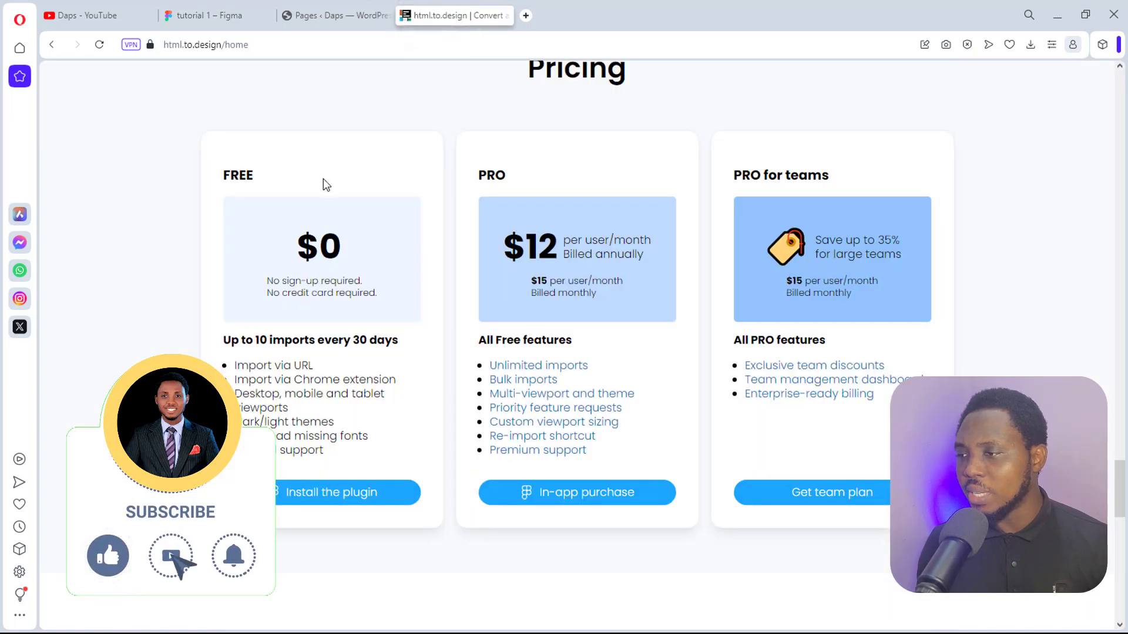
{"action": "scroll", "coordinate": [326, 185], "scroll_direction": "up", "scroll_amount": 3}
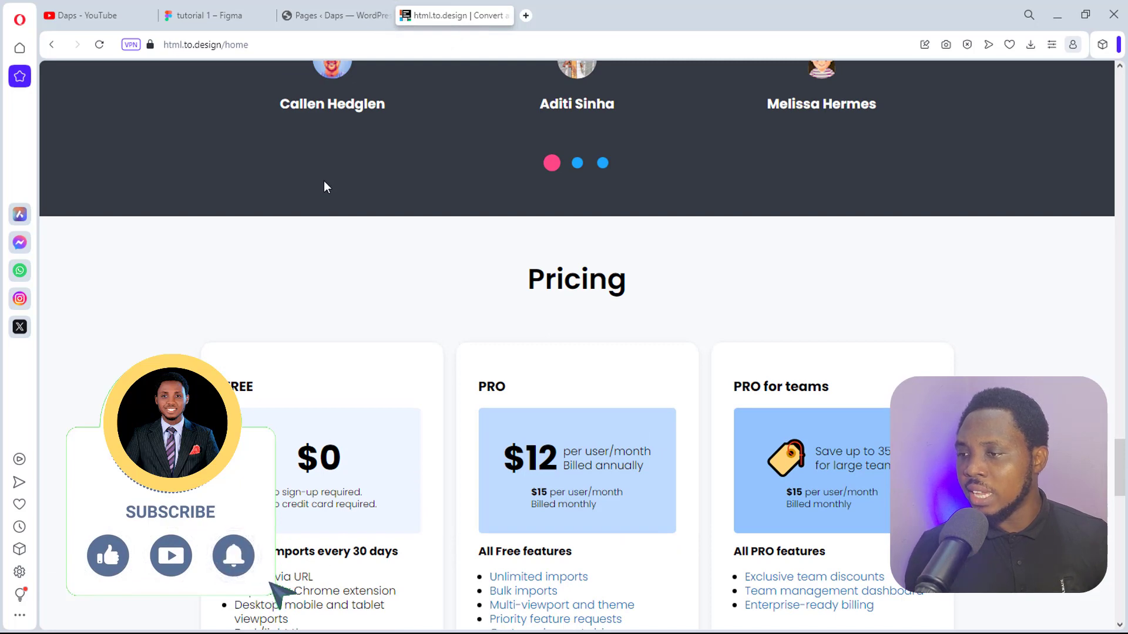
{"action": "scroll", "coordinate": [326, 186], "scroll_direction": "down", "scroll_amount": 3}
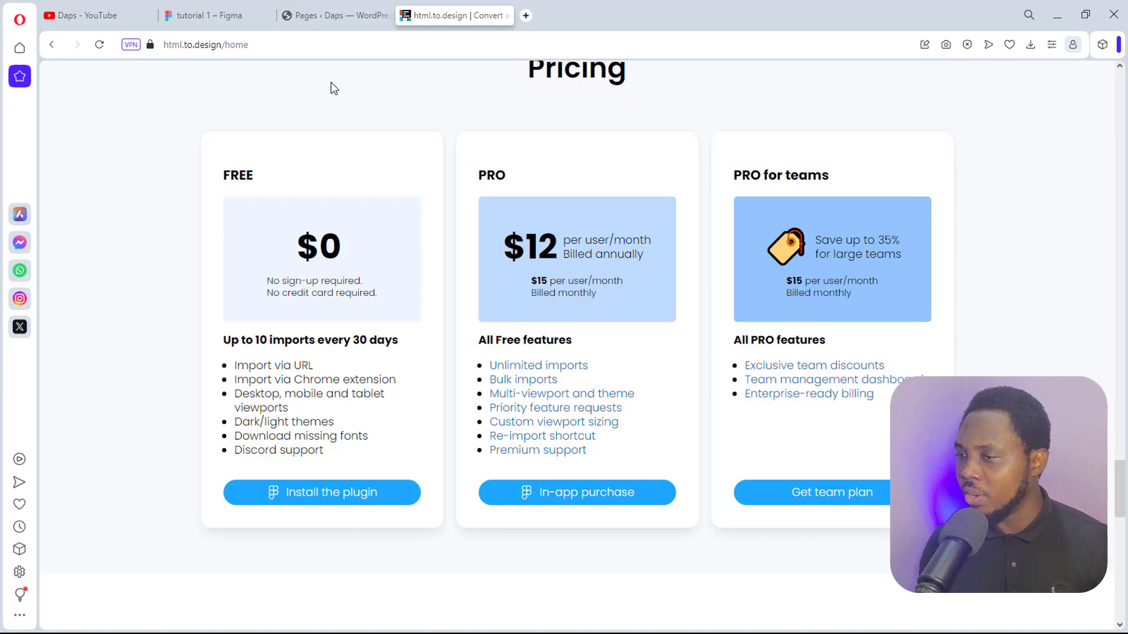
{"action": "left_click", "coordinate": [200, 15]}
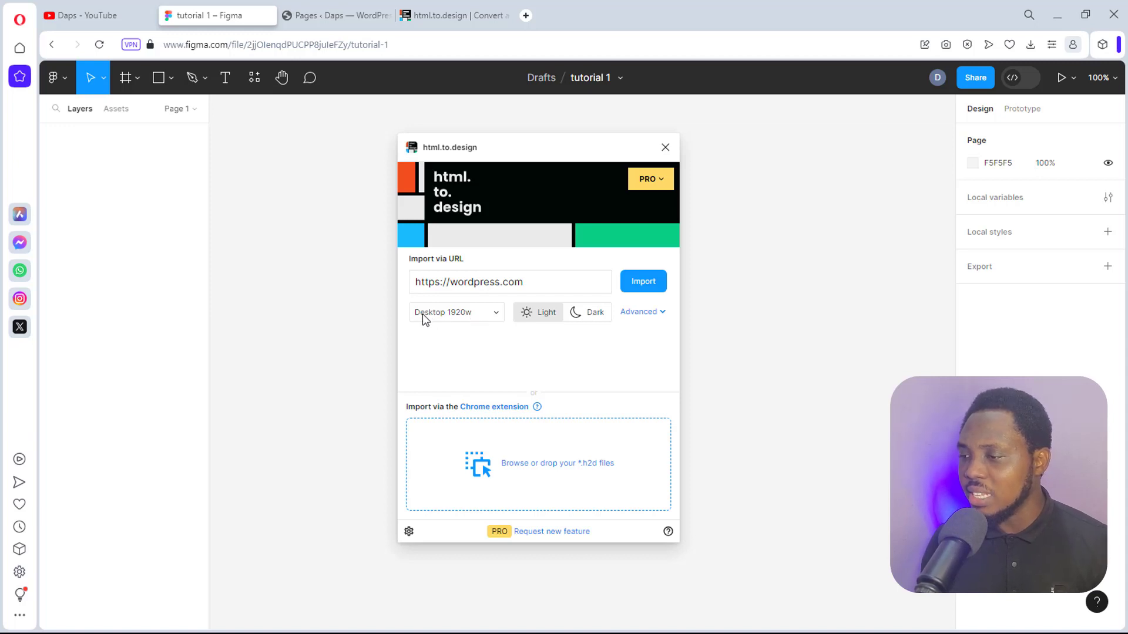
{"action": "left_click", "coordinate": [481, 316]}
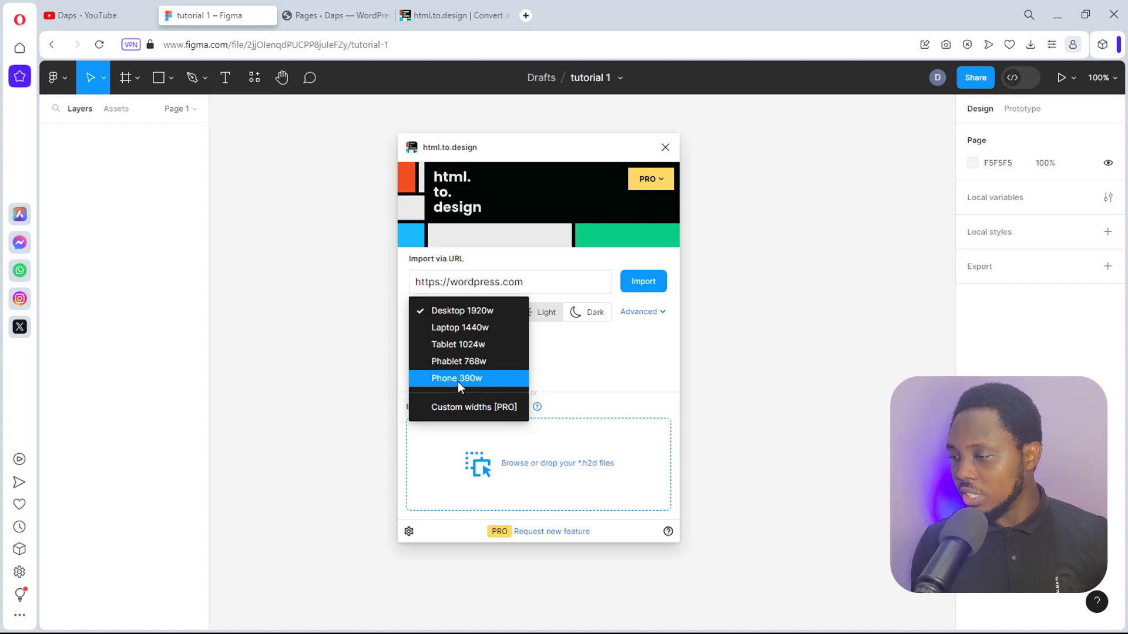
{"action": "left_click", "coordinate": [489, 406]}
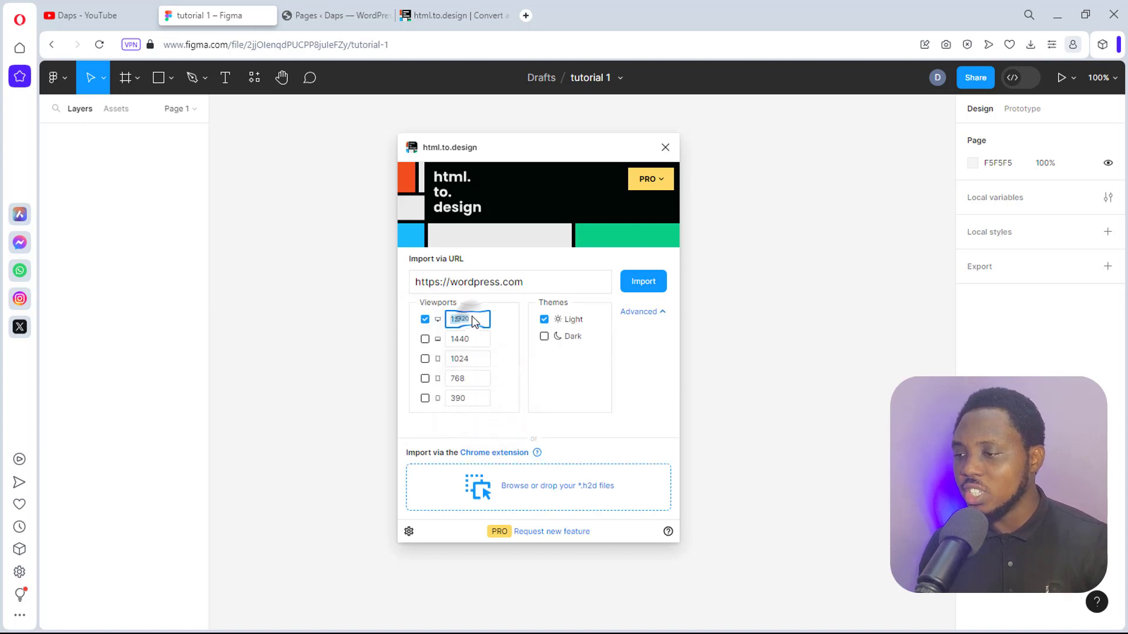
{"action": "left_click", "coordinate": [425, 339]}
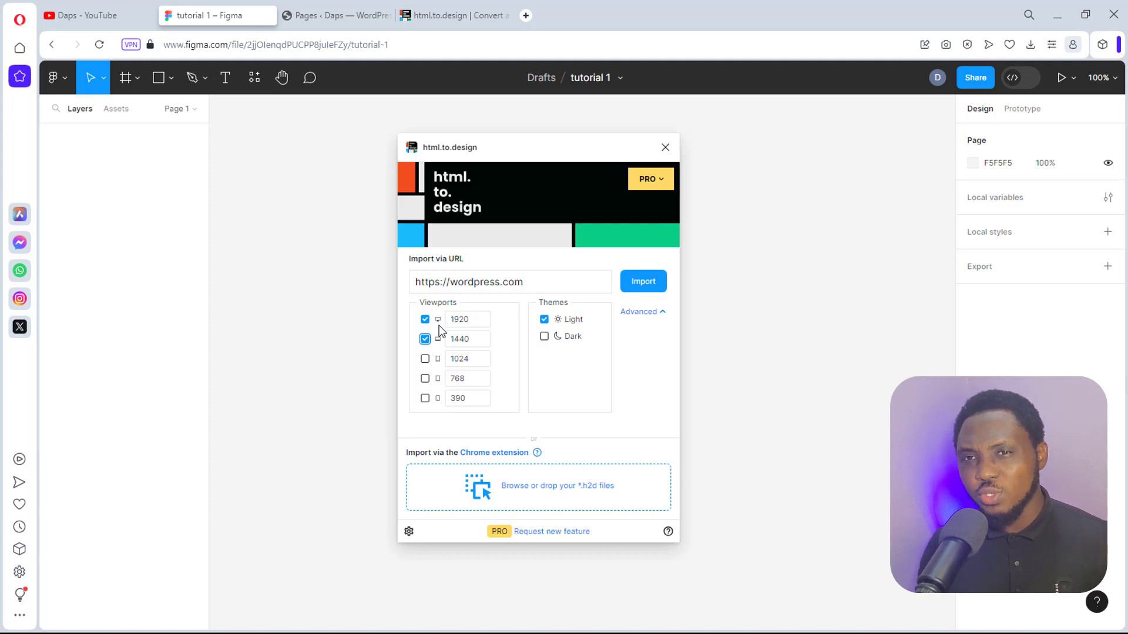
{"action": "left_click", "coordinate": [425, 358]}
{"action": "left_click", "coordinate": [424, 378]}
{"action": "left_click", "coordinate": [425, 398]}
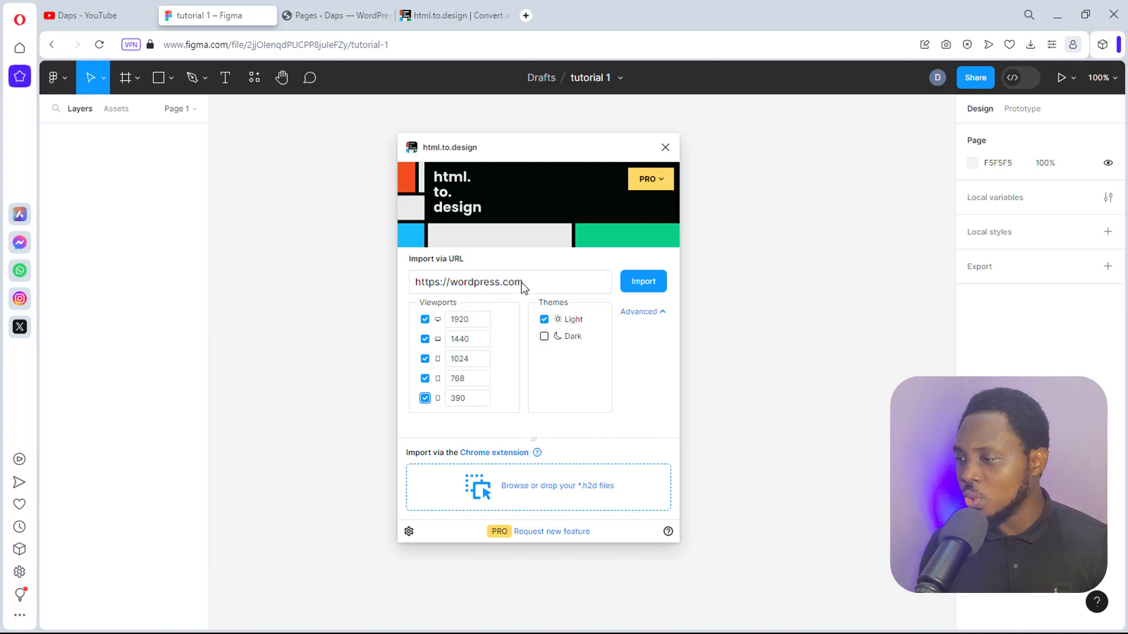
{"action": "left_click", "coordinate": [637, 283]}
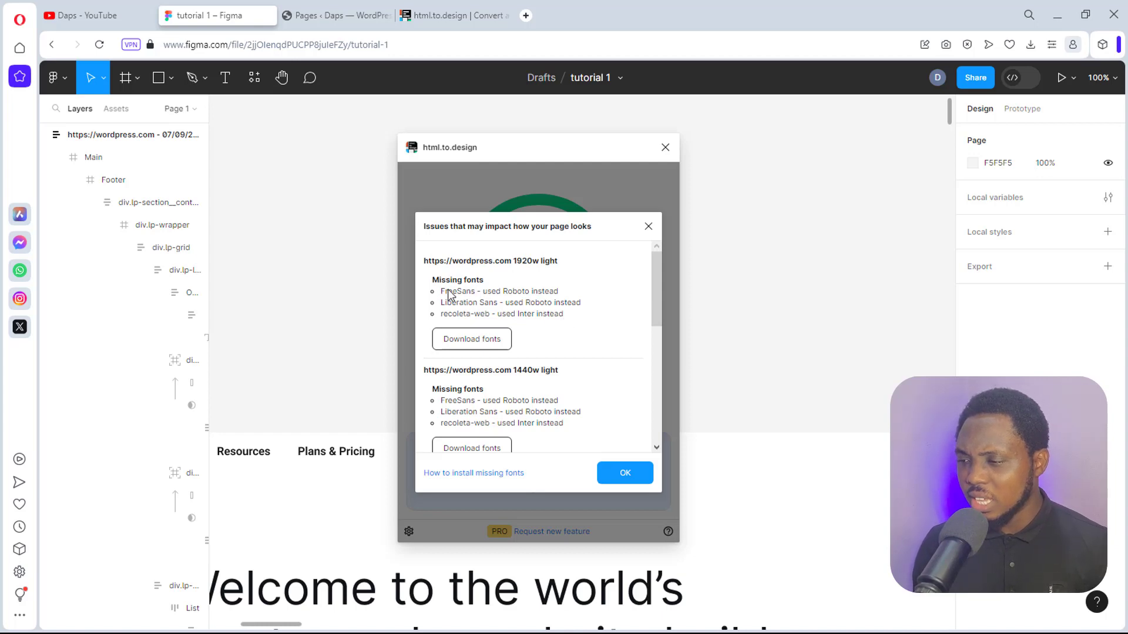
Step: Review the missing fonts reported for each imported viewport, dismiss the report and close the html.to.design plugin
{"action": "scroll", "coordinate": [448, 293], "scroll_direction": "down", "scroll_amount": 5}
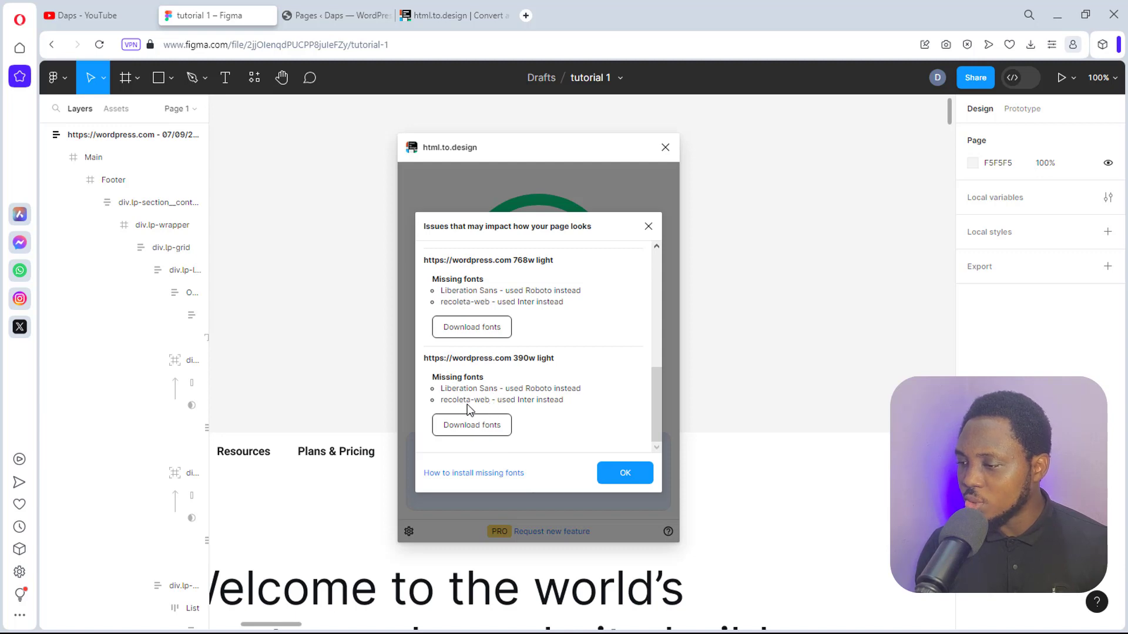
{"action": "scroll", "coordinate": [480, 407], "scroll_direction": "up", "scroll_amount": 3}
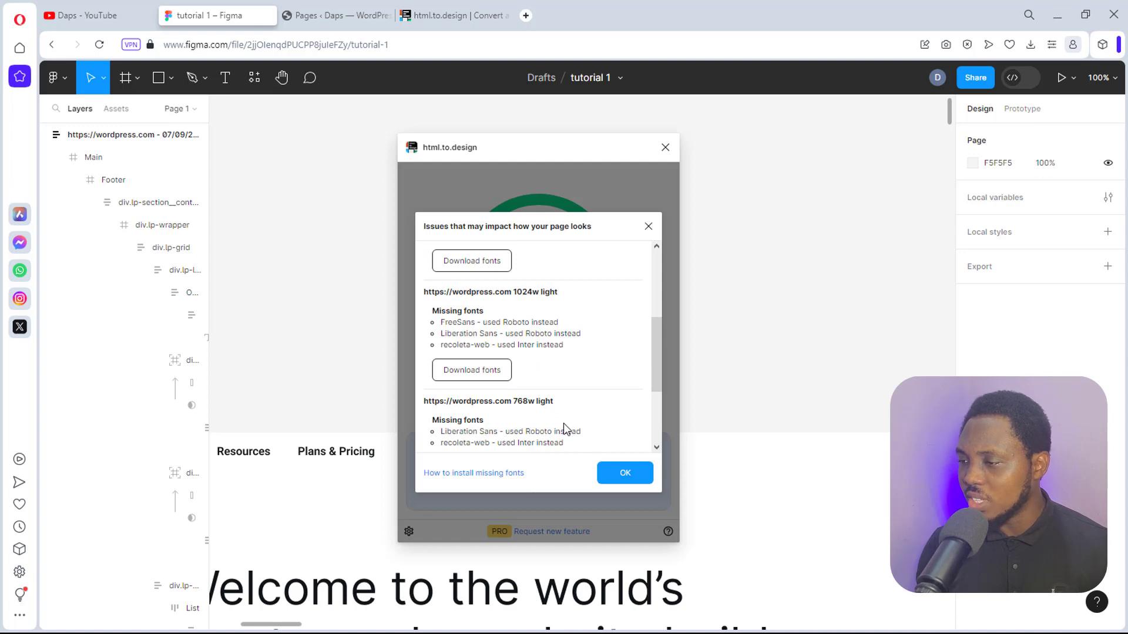
{"action": "scroll", "coordinate": [562, 423], "scroll_direction": "up", "scroll_amount": 3}
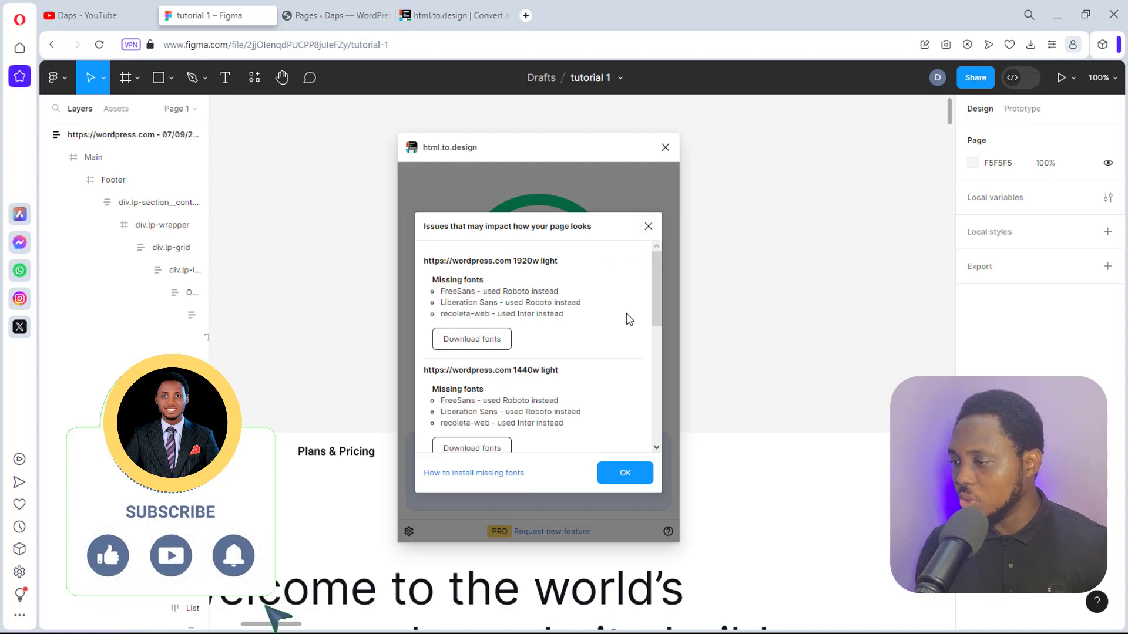
{"action": "left_click", "coordinate": [625, 473]}
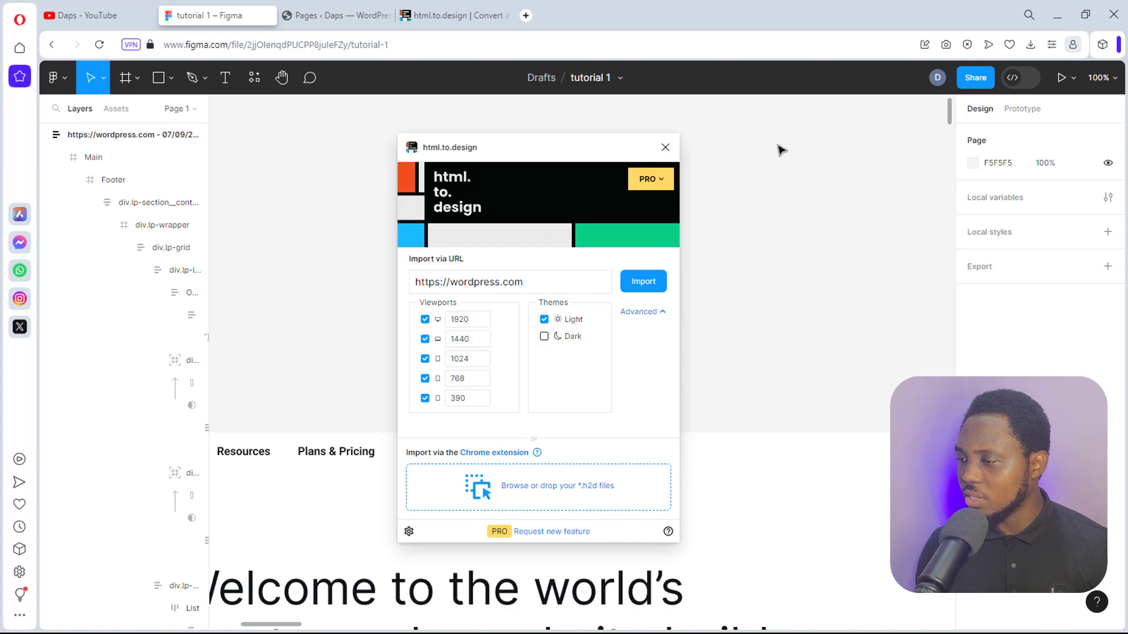
{"action": "left_click", "coordinate": [666, 148]}
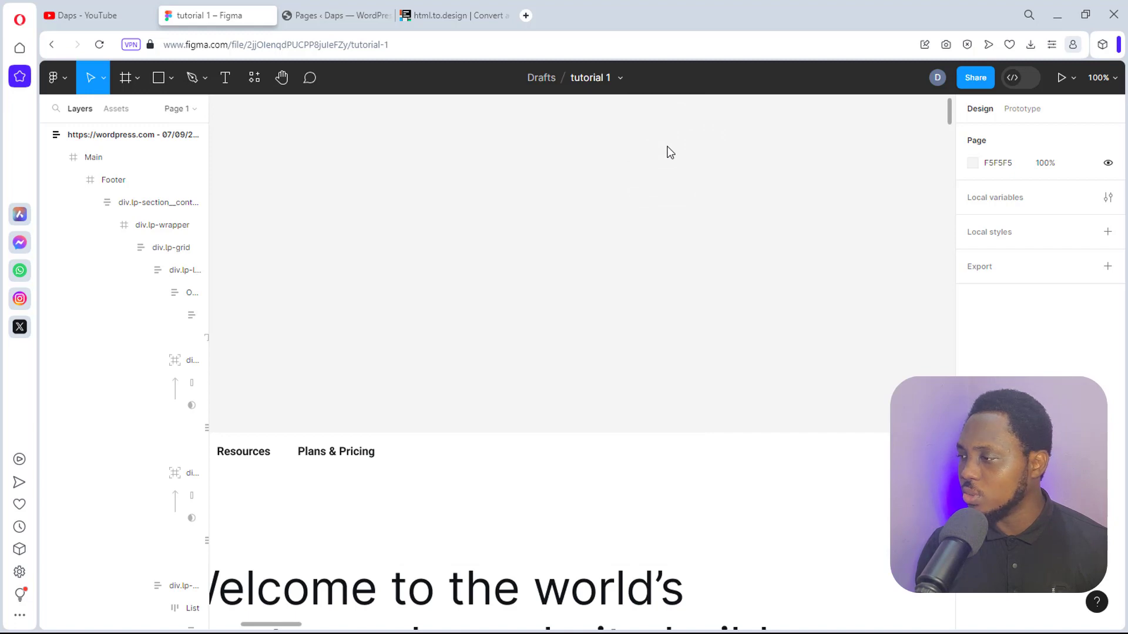
Step: Examine the imported wordpress.com frames side by side across all viewport widths
{"action": "scroll", "coordinate": [609, 312], "scroll_direction": "down", "scroll_amount": 5}
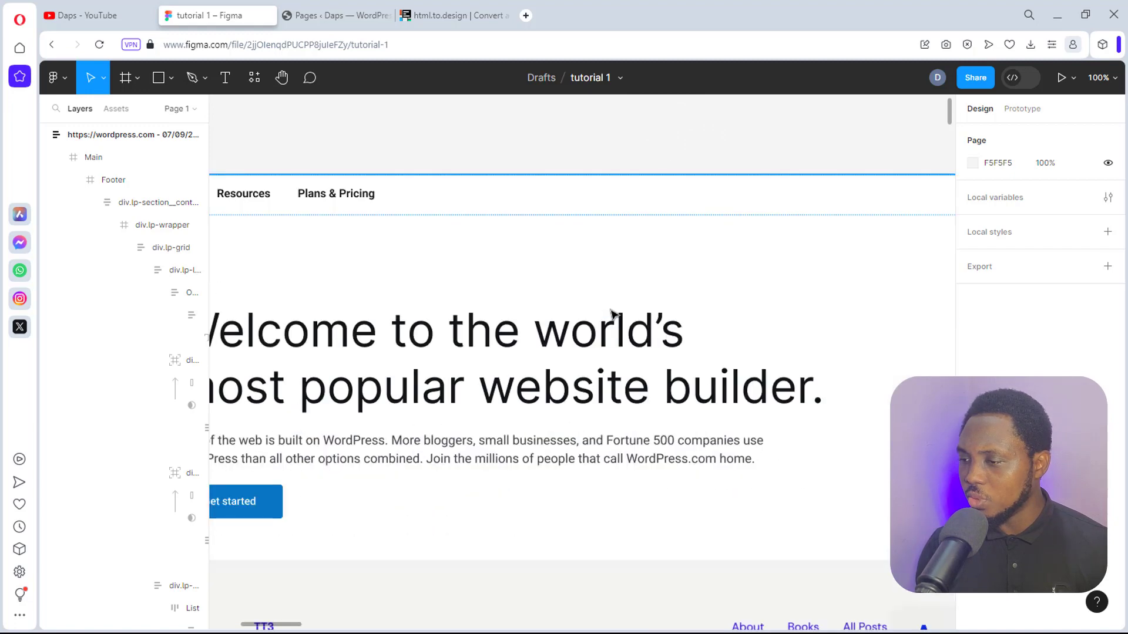
{"action": "scroll", "coordinate": [611, 313], "scroll_direction": "down", "scroll_amount": 10}
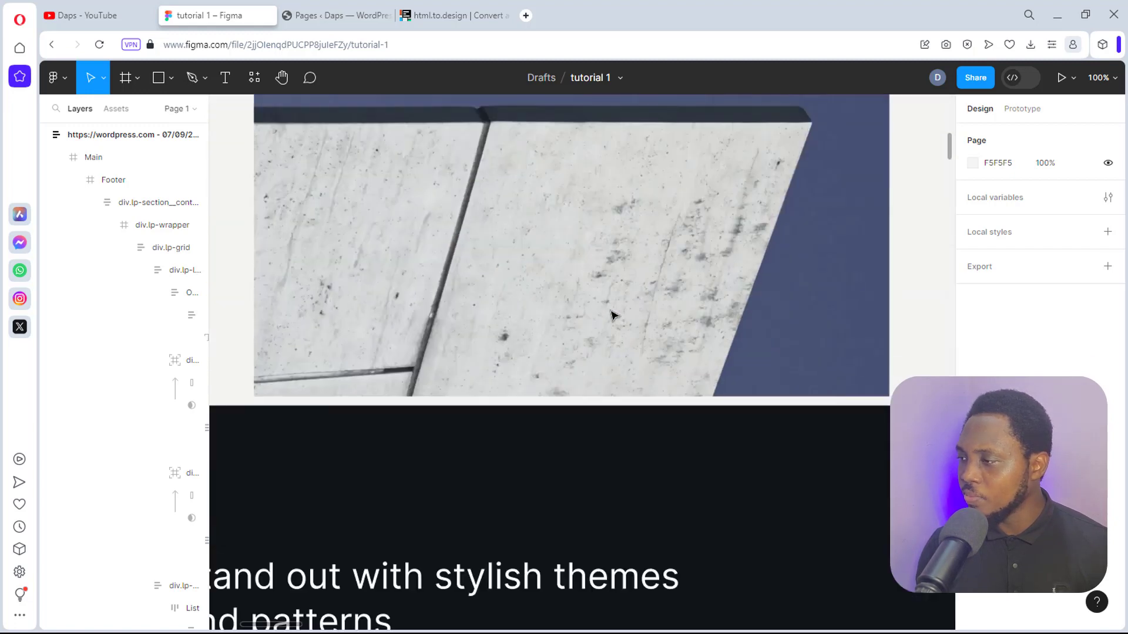
{"action": "scroll", "coordinate": [611, 315], "scroll_direction": "up", "scroll_amount": 5}
{"action": "left_click", "coordinate": [1113, 81]}
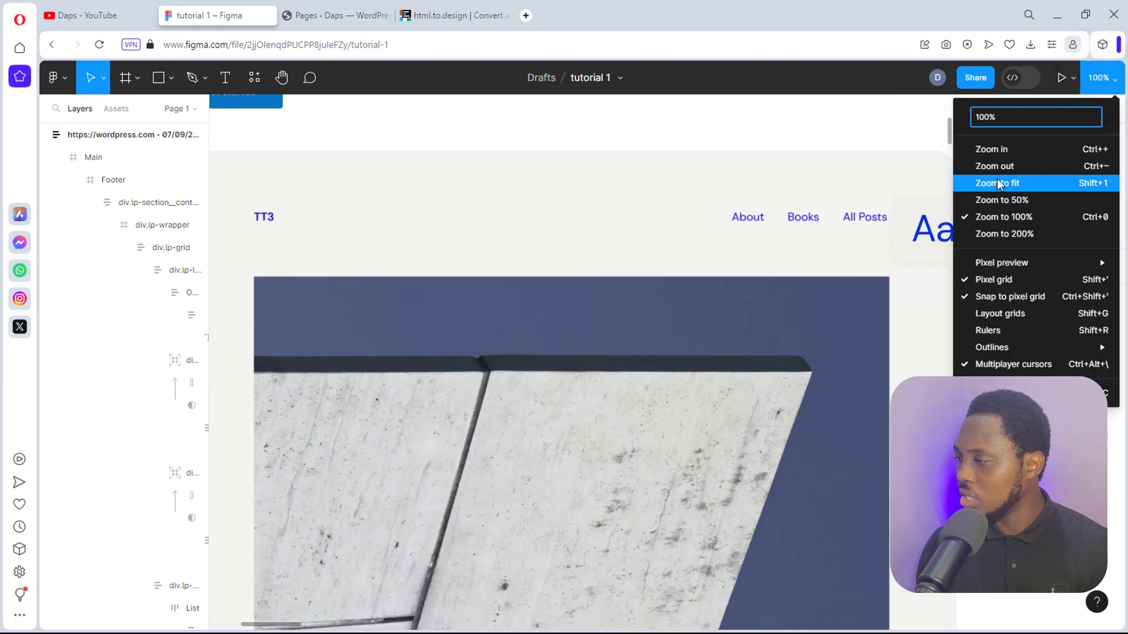
{"action": "left_click", "coordinate": [1014, 183]}
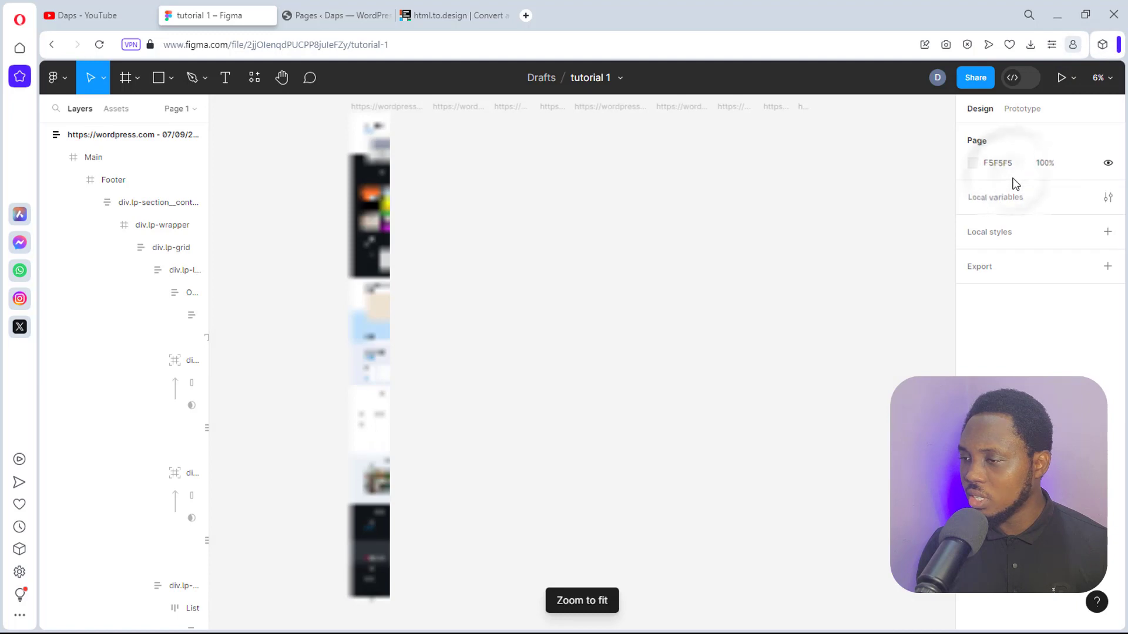
{"action": "scroll", "coordinate": [792, 289], "scroll_direction": "up", "scroll_amount": 3}
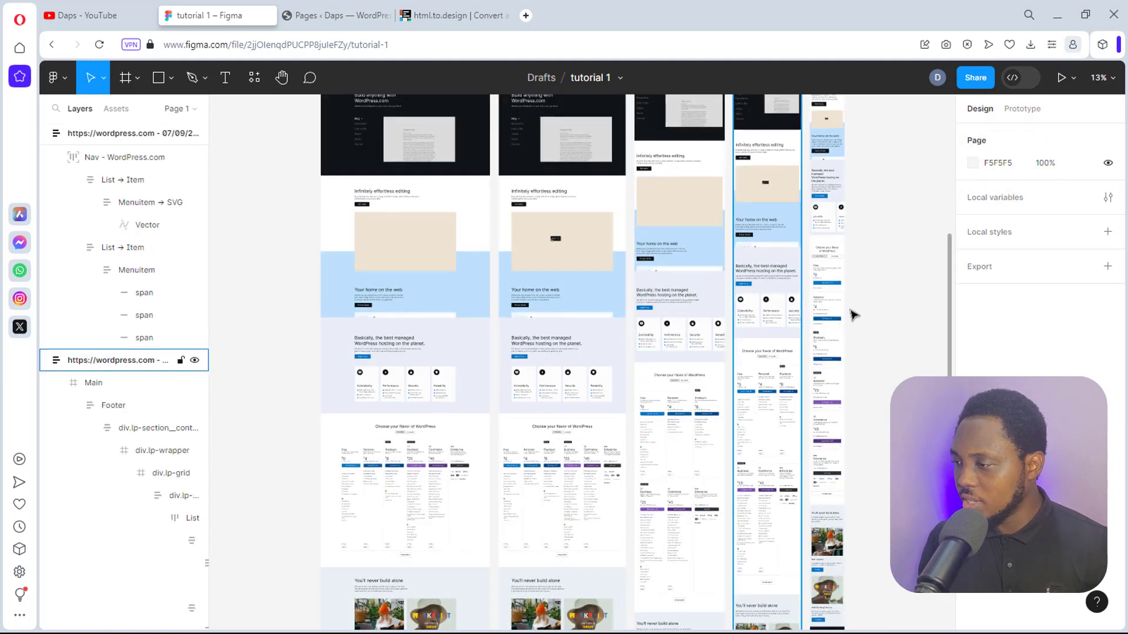
{"action": "scroll", "coordinate": [881, 359], "scroll_direction": "up", "scroll_amount": 1}
{"action": "scroll", "coordinate": [881, 359], "scroll_direction": "up", "scroll_amount": 5}
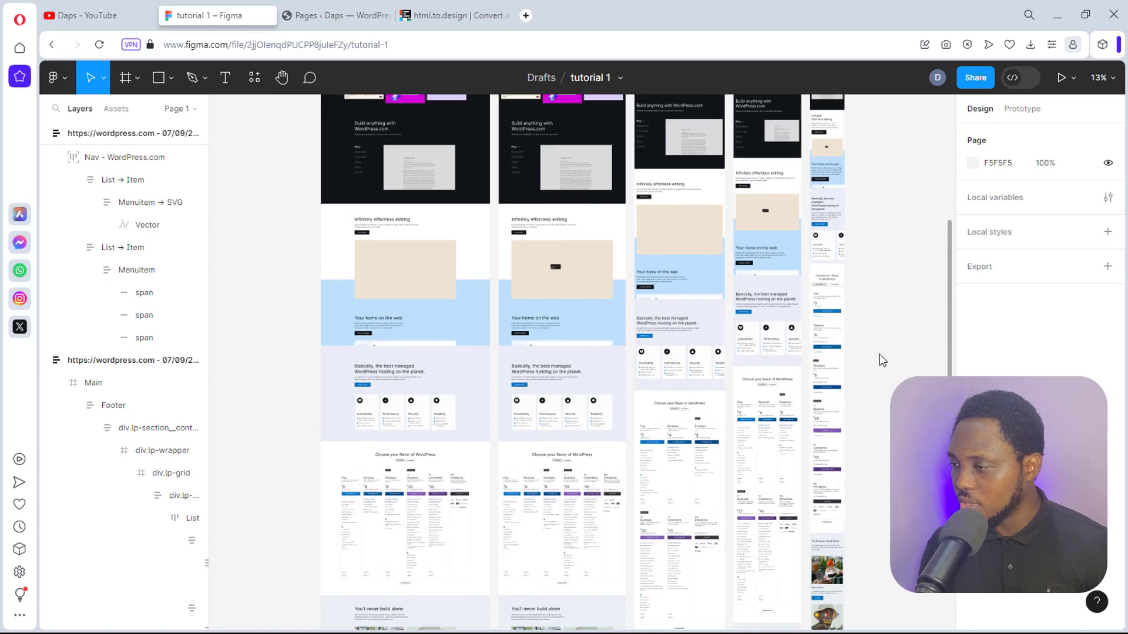
{"action": "scroll", "coordinate": [881, 360], "scroll_direction": "up", "scroll_amount": 9}
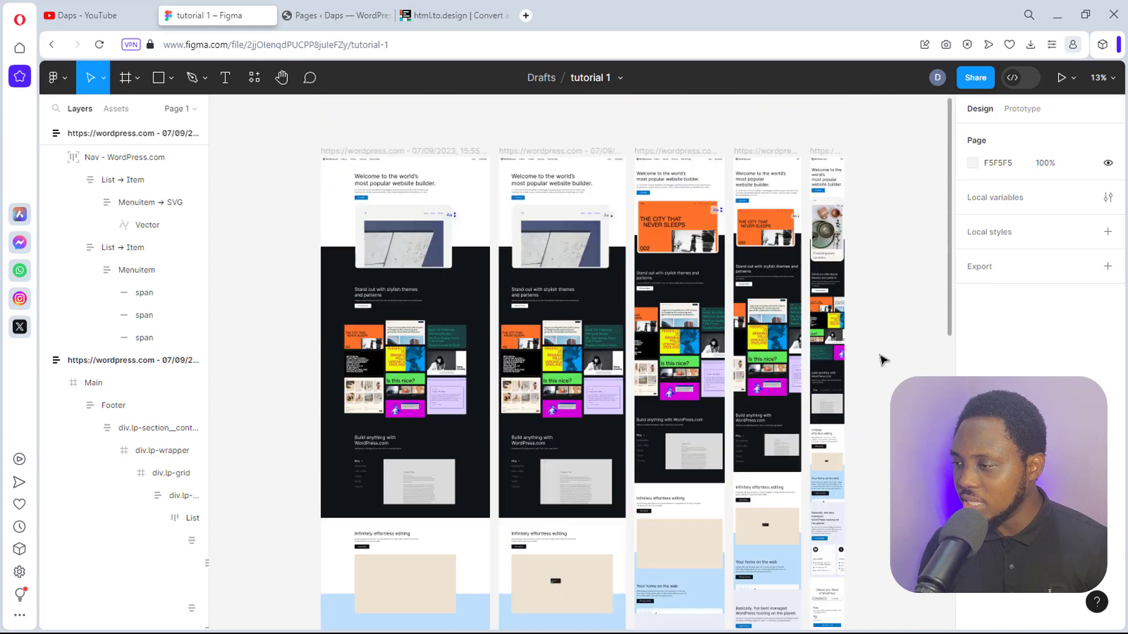
{"action": "scroll", "coordinate": [879, 359], "scroll_direction": "down", "scroll_amount": 1}
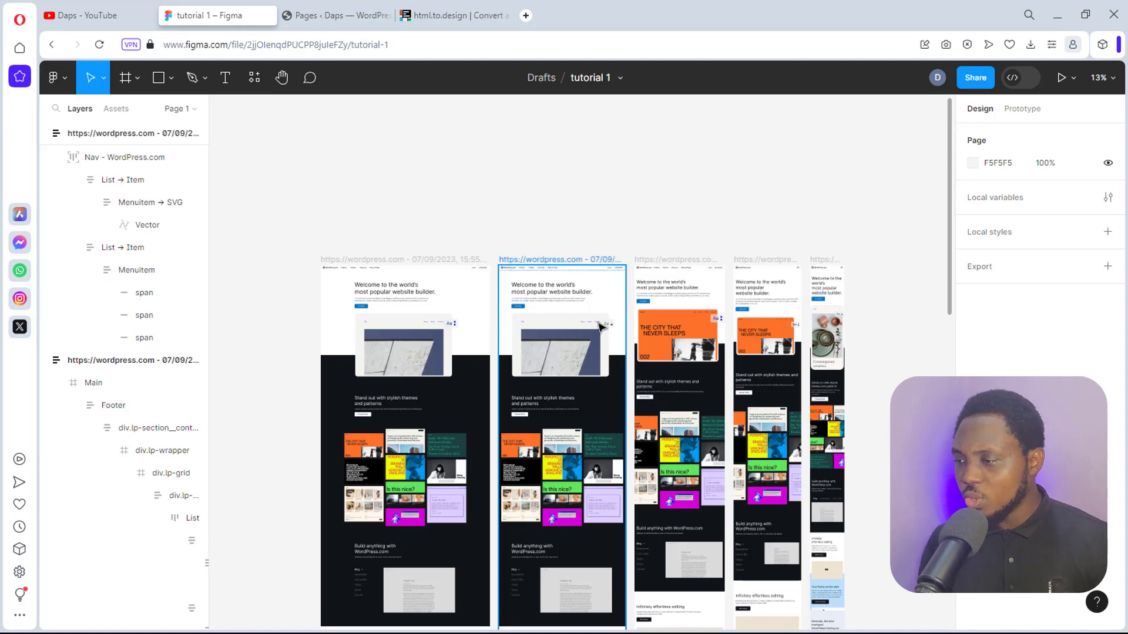
Step: Run the Breakpoints plugin by Floweare on the 1920-wide wordpress.com frame, agreeing to its licence terms and passing the getting-started intro
{"action": "left_click_drag", "start_coordinate": [279, 243], "coordinate": [321, 269]}
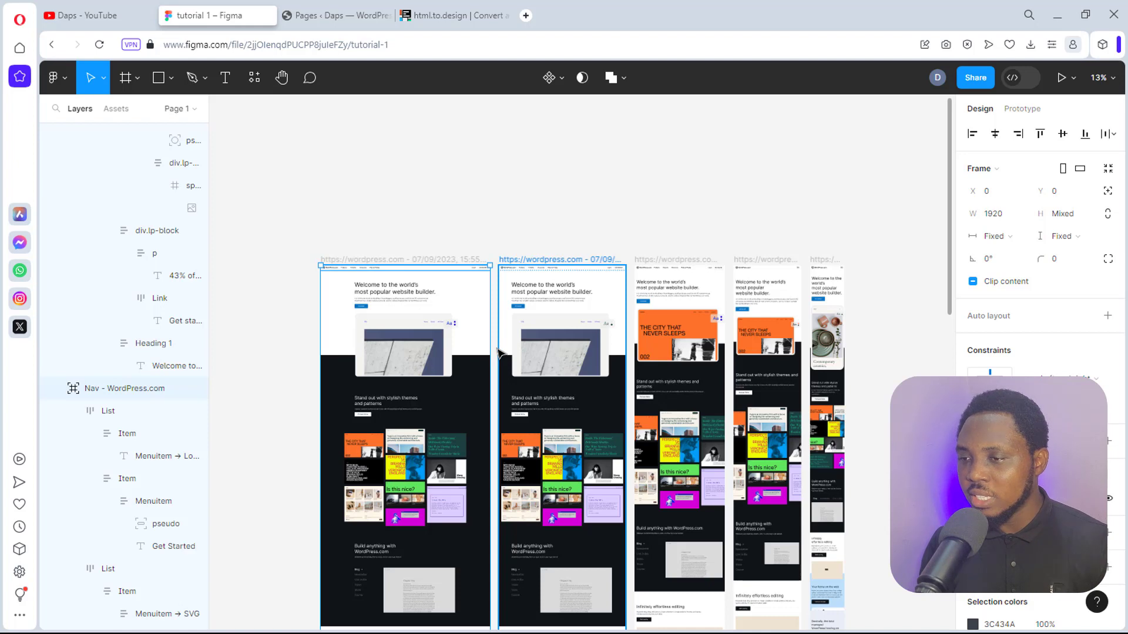
{"action": "left_click", "coordinate": [254, 78]}
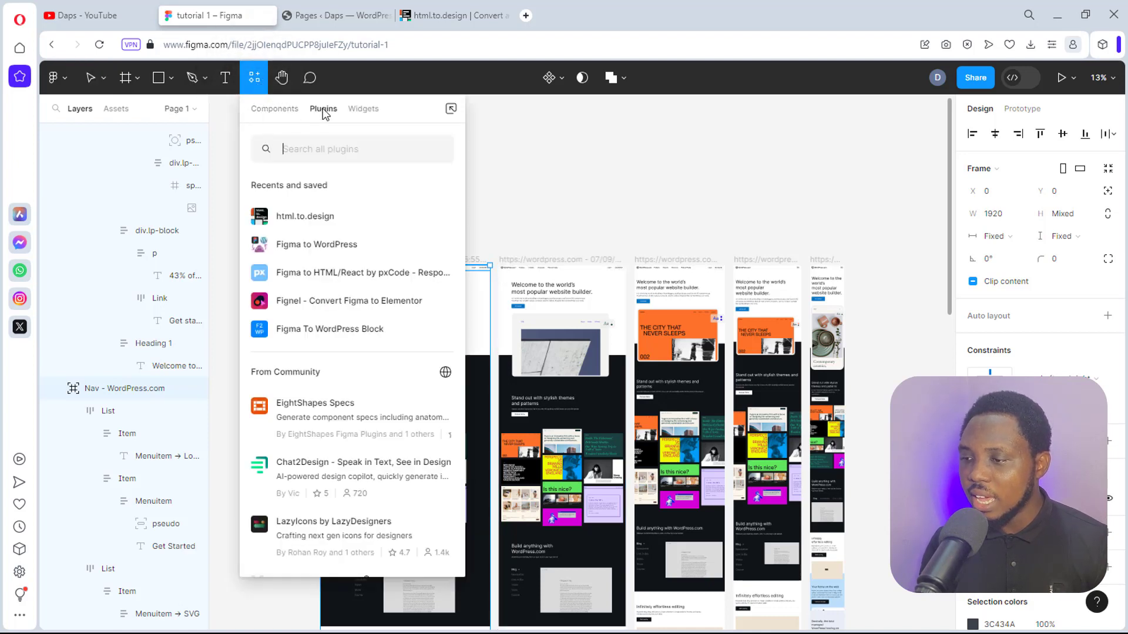
{"action": "left_click", "coordinate": [313, 151]}
{"action": "type", "text": "breakpoint"}
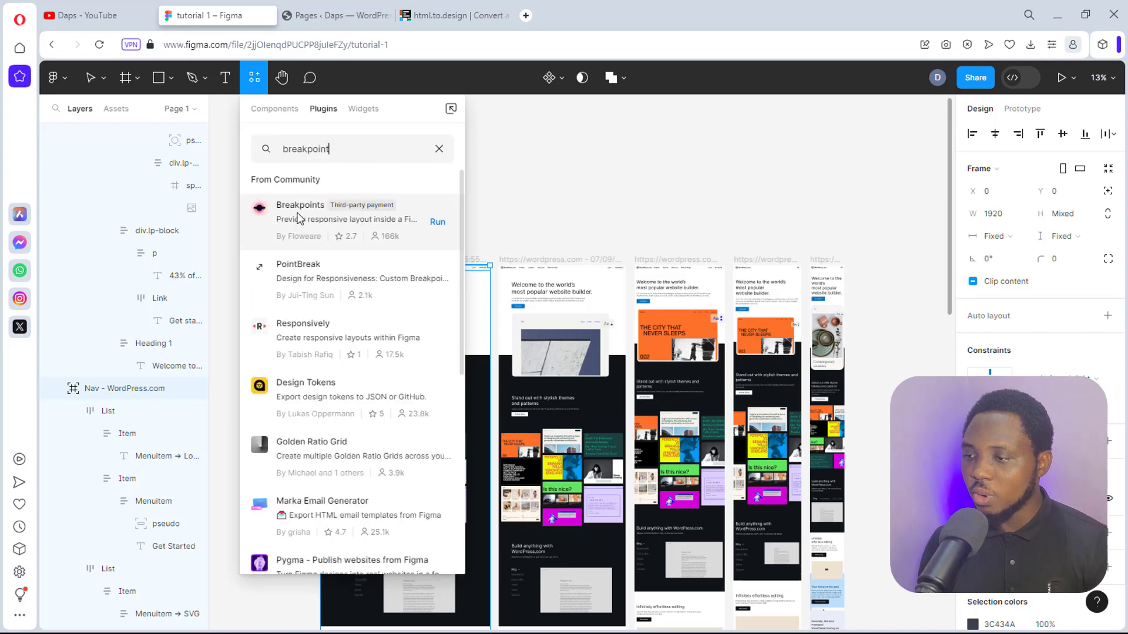
{"action": "left_click", "coordinate": [438, 223]}
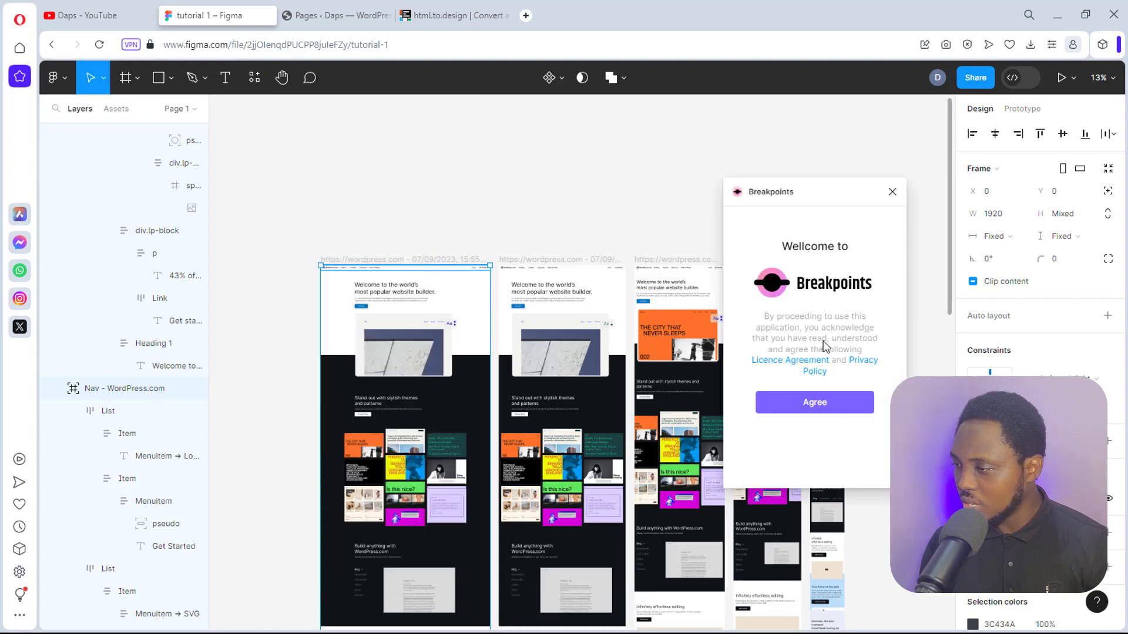
{"action": "left_click", "coordinate": [824, 407]}
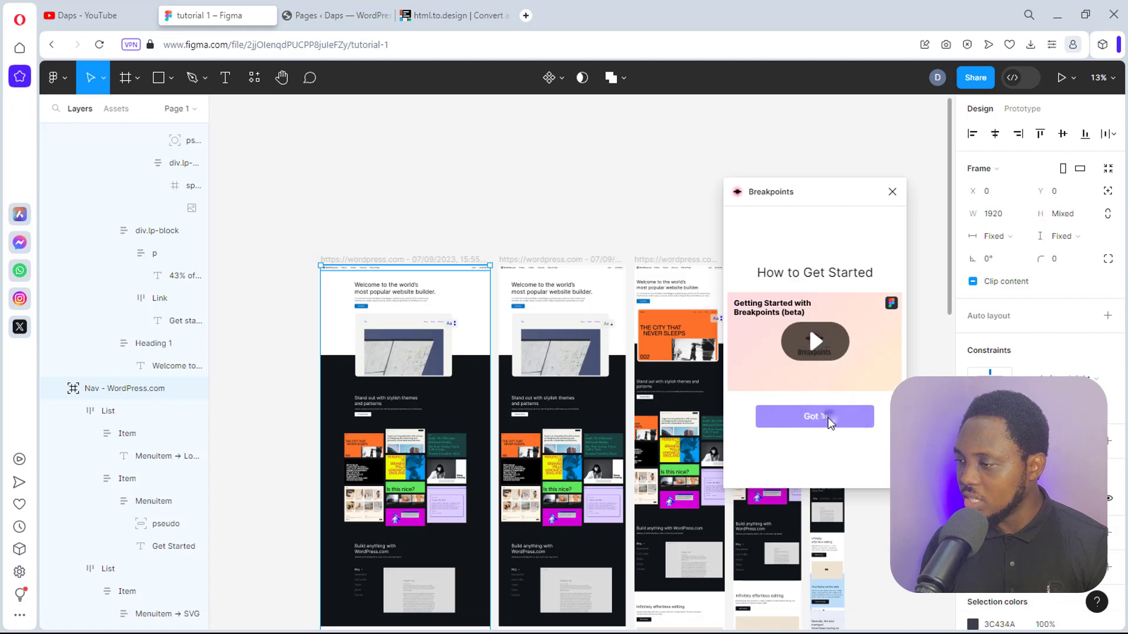
{"action": "left_click", "coordinate": [827, 417]}
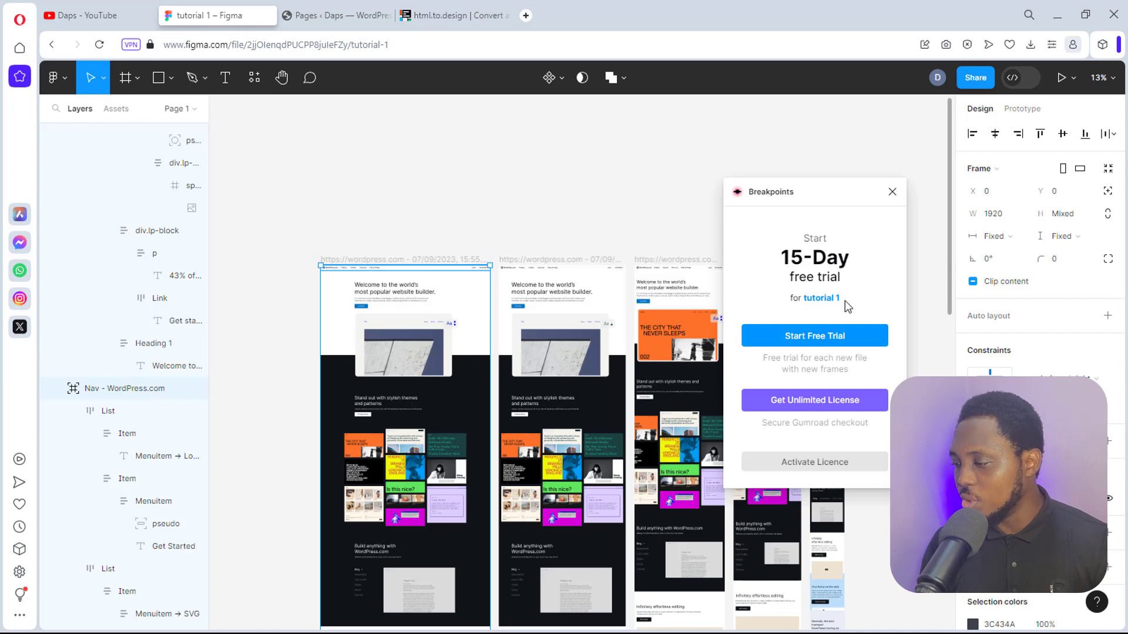
Step: Start the Breakpoints free trial and create a new adaptive layout placed beside the narrowest wordpress.com frame
{"action": "left_click", "coordinate": [848, 337]}
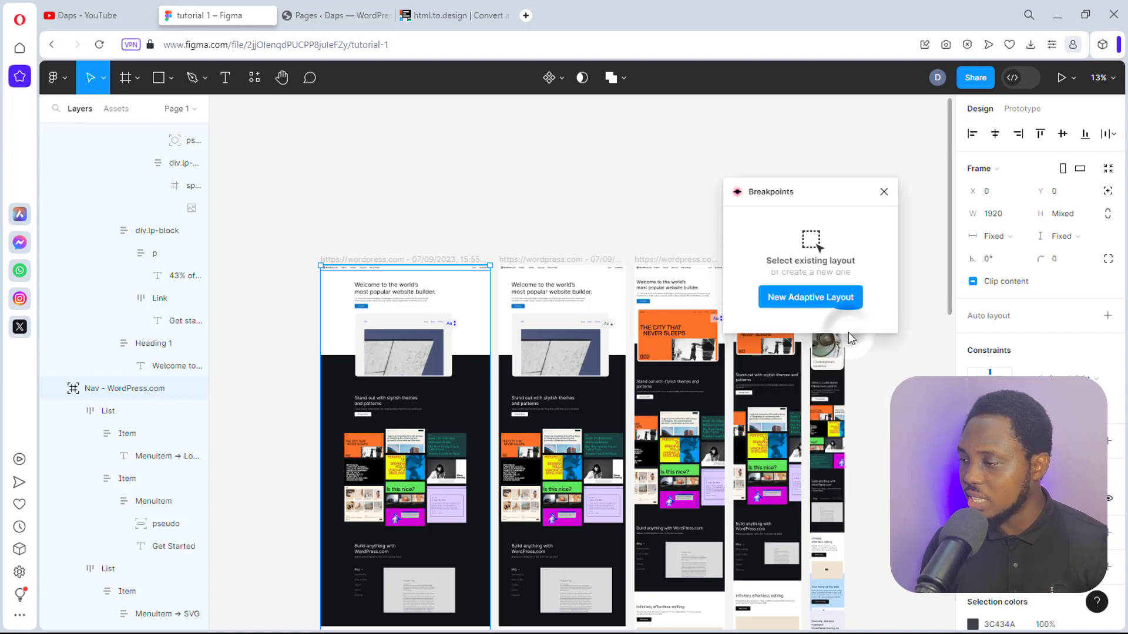
{"action": "left_click", "coordinate": [811, 296]}
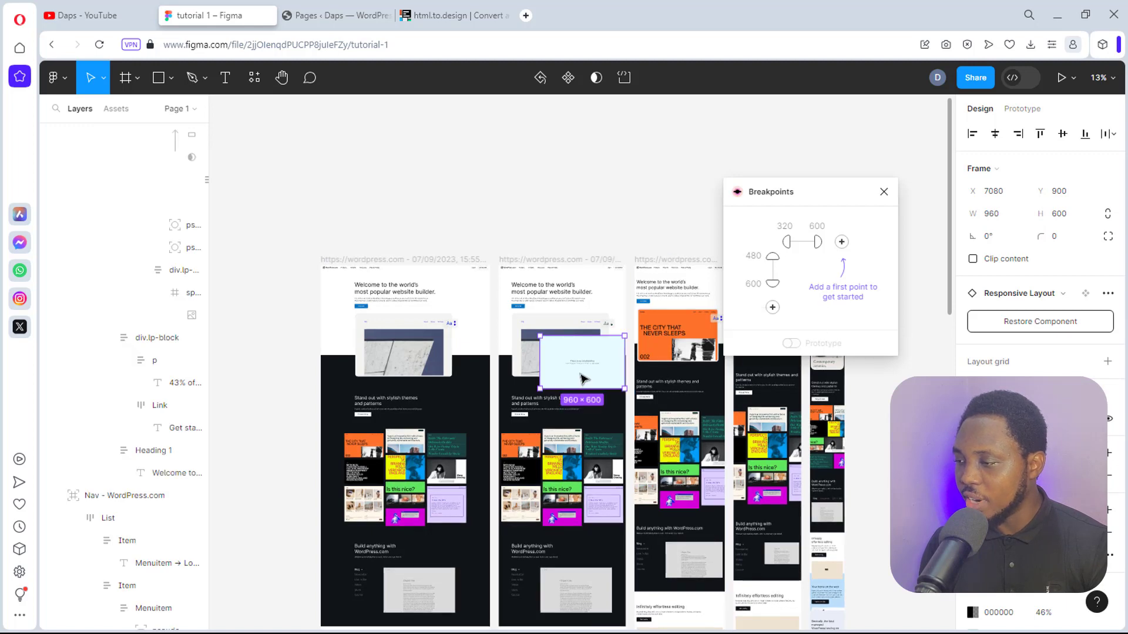
{"action": "left_click_drag", "start_coordinate": [582, 378], "coordinate": [947, 404]}
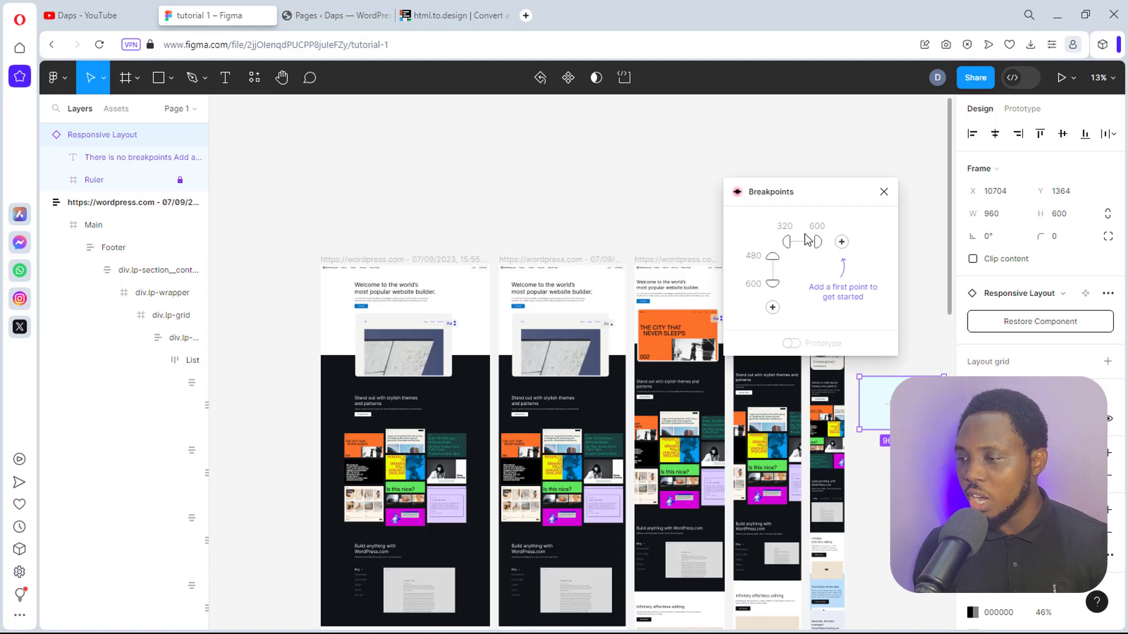
{"action": "left_click_drag", "start_coordinate": [809, 196], "coordinate": [932, 296]}
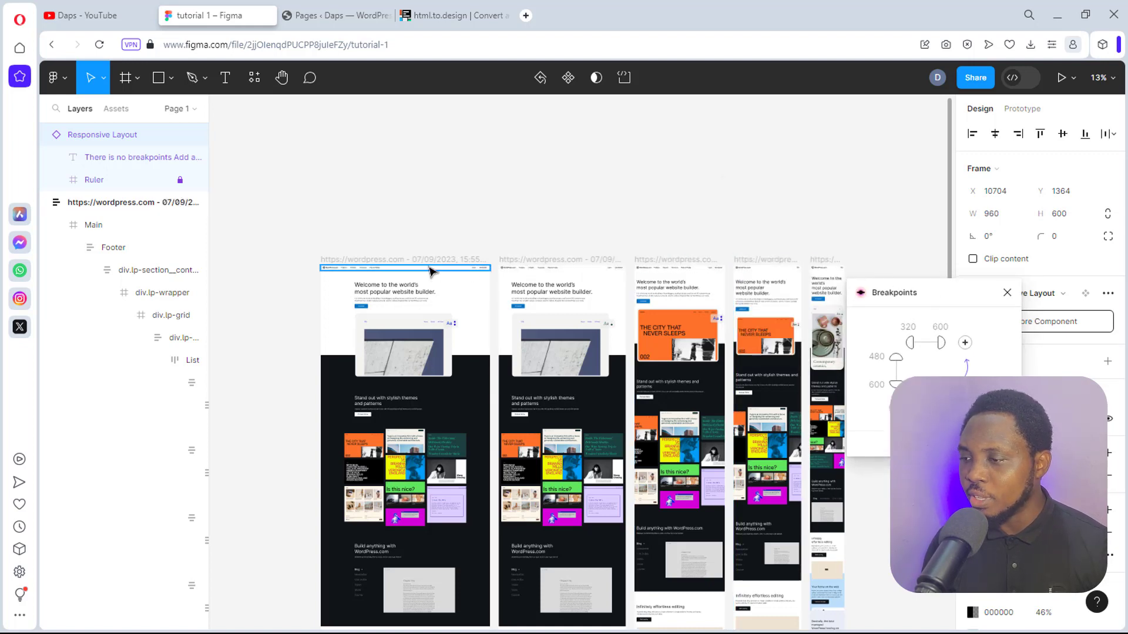
{"action": "left_click", "coordinate": [799, 244]}
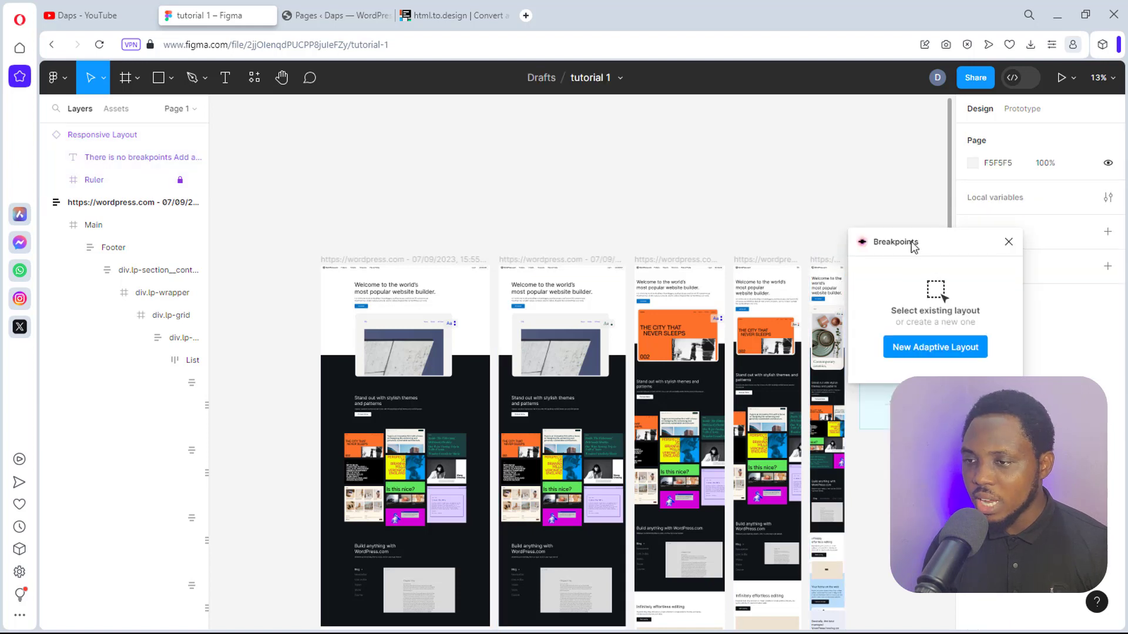
Step: Check the viewport widths used for the wordpress.com import in the html.to.design plugin, then close it
{"action": "left_click", "coordinate": [56, 78]}
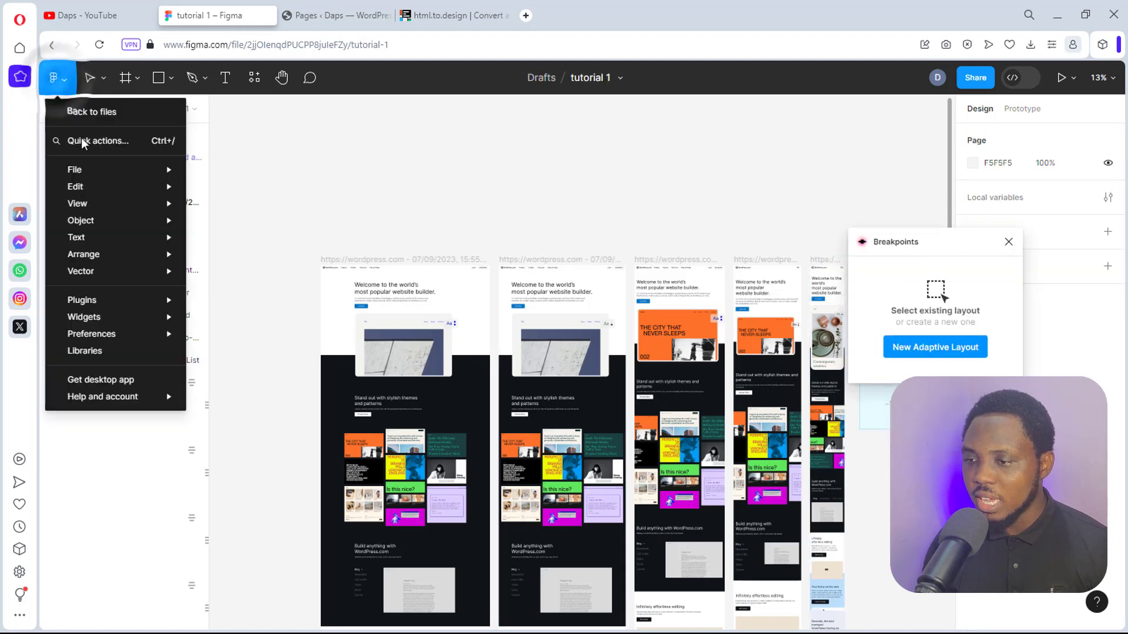
{"action": "mouse_move", "coordinate": [132, 300]}
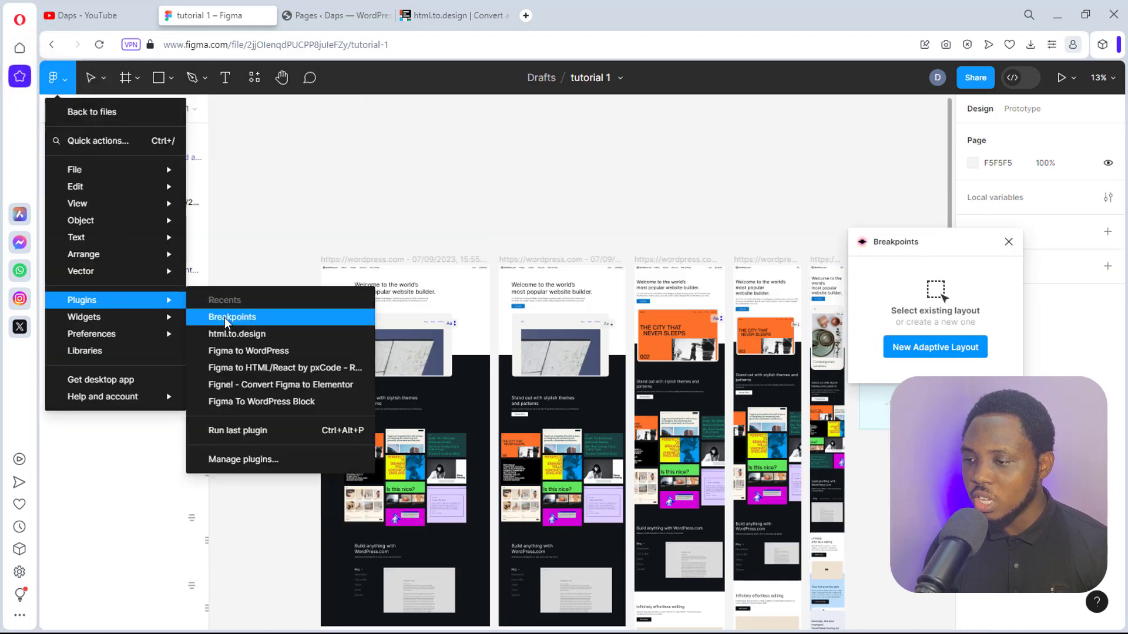
{"action": "left_click", "coordinate": [237, 335]}
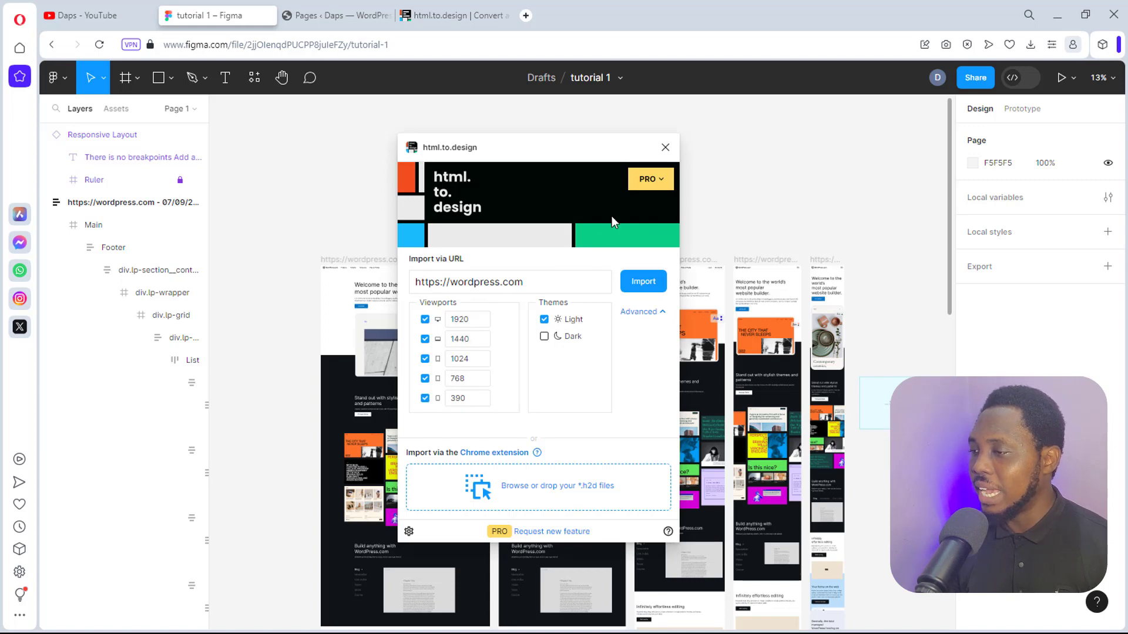
{"action": "left_click", "coordinate": [666, 147]}
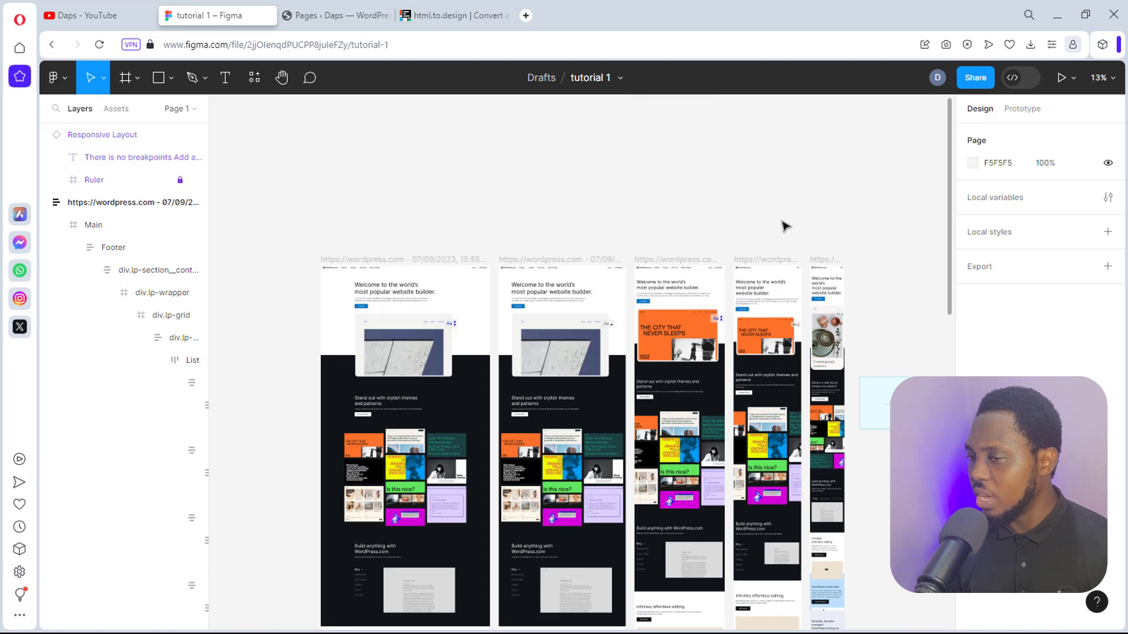
Step: Reopen the Breakpoints plugin, create another adaptive layout and delete the duplicate Responsive Layout beside the frames
{"action": "left_click", "coordinate": [255, 77]}
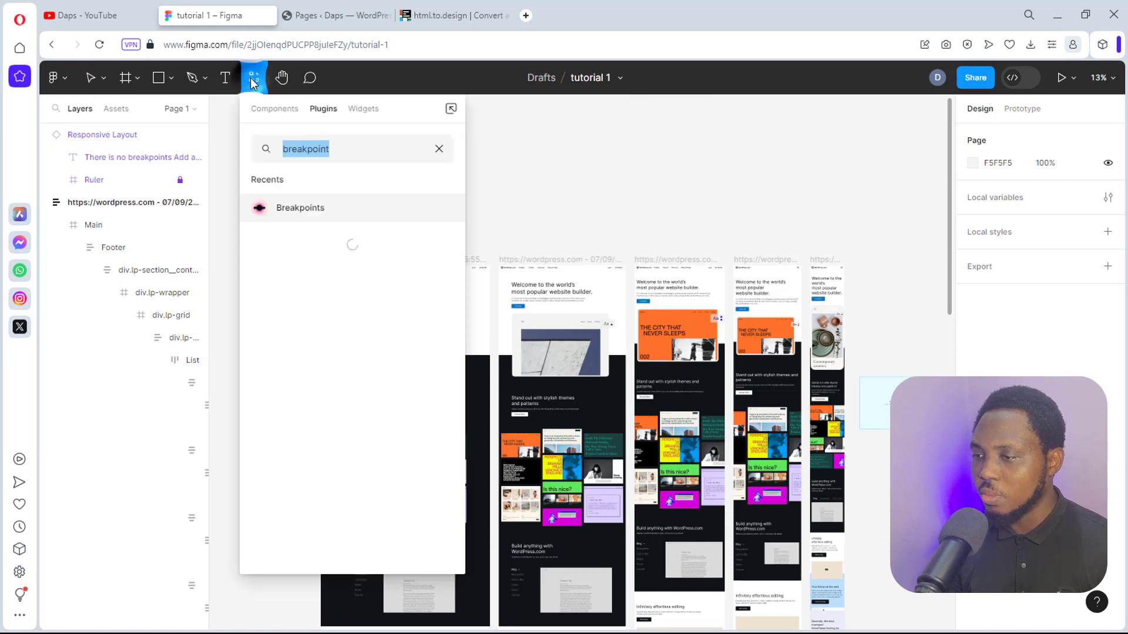
{"action": "left_click", "coordinate": [300, 207]}
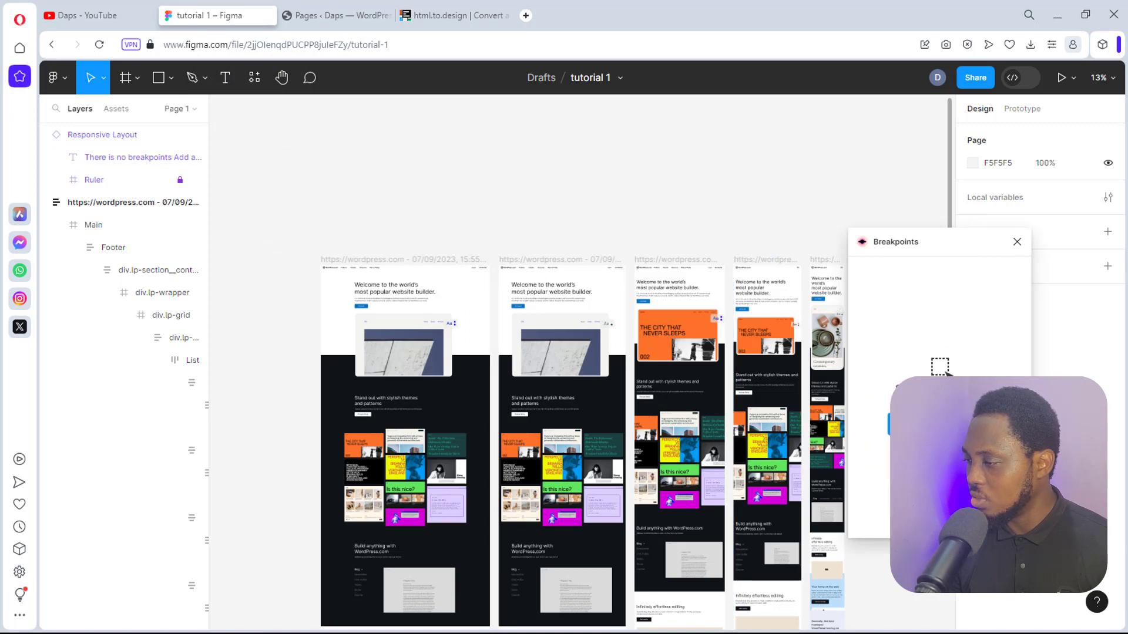
{"action": "left_click", "coordinate": [922, 344]}
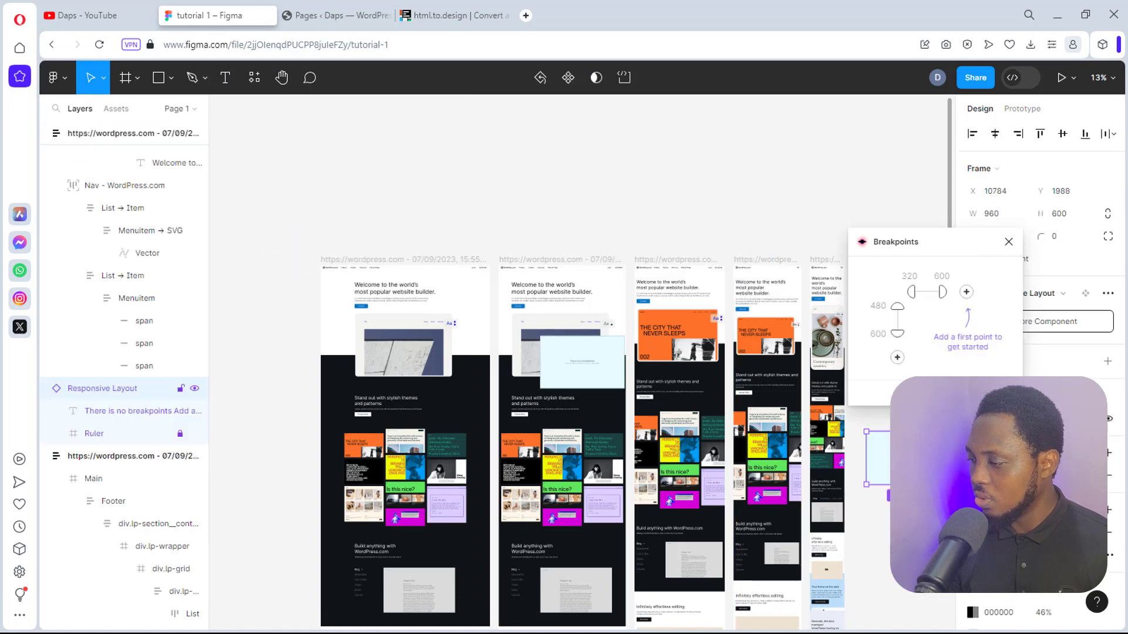
{"action": "key", "text": "Delete"}
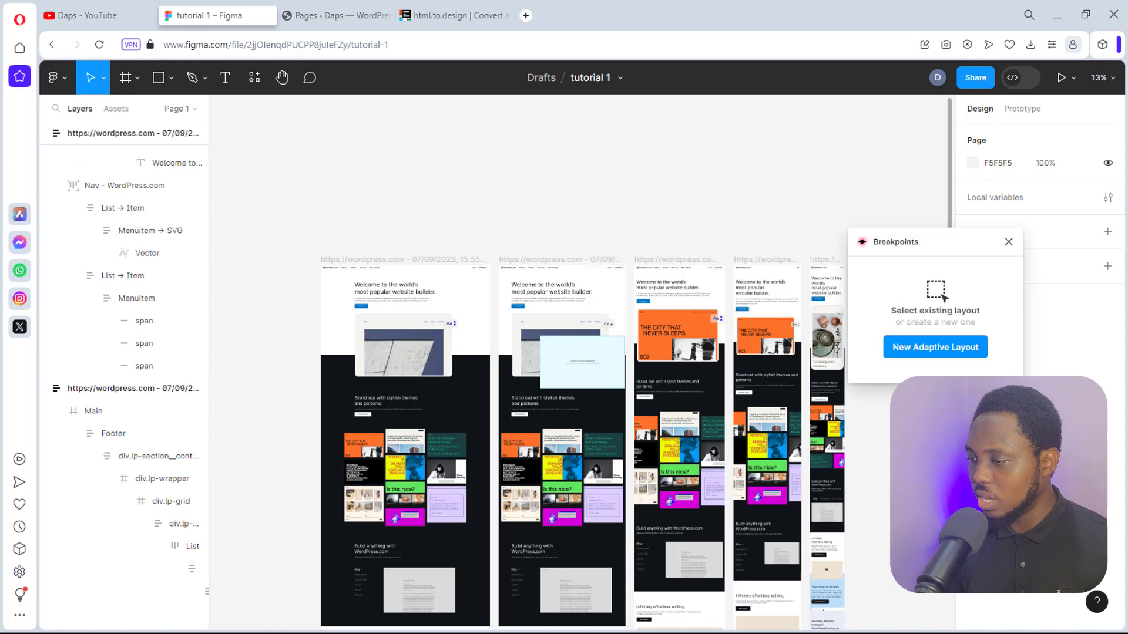
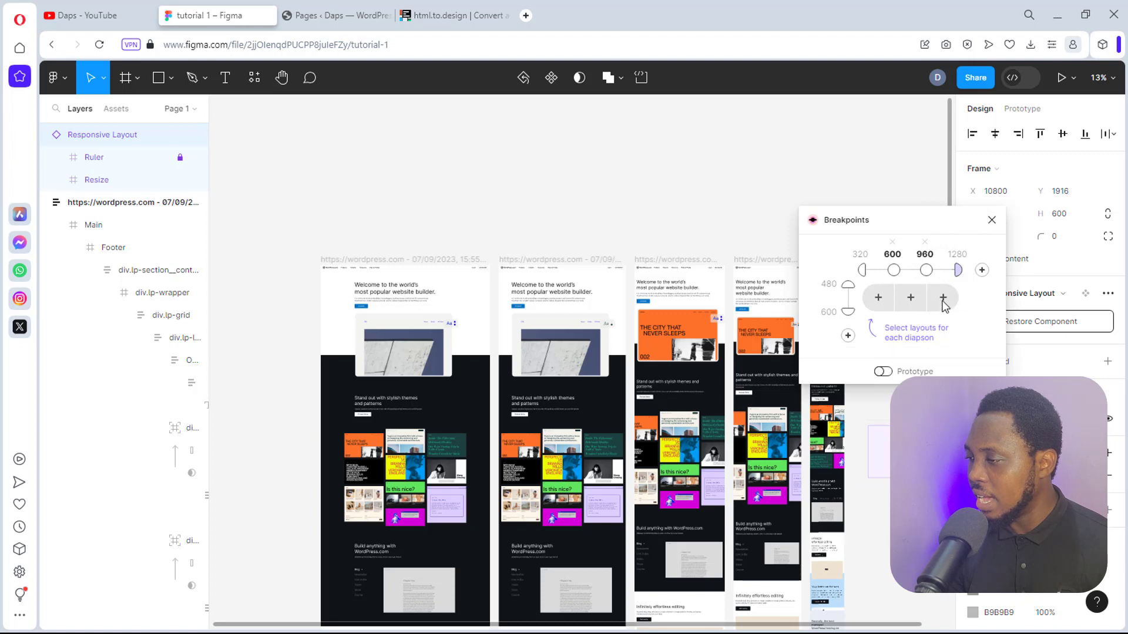
Step: Add the 1280 and 1600 horizontal breakpoints to the adaptive layout and set its minimum width to 390
{"action": "left_click", "coordinate": [982, 272]}
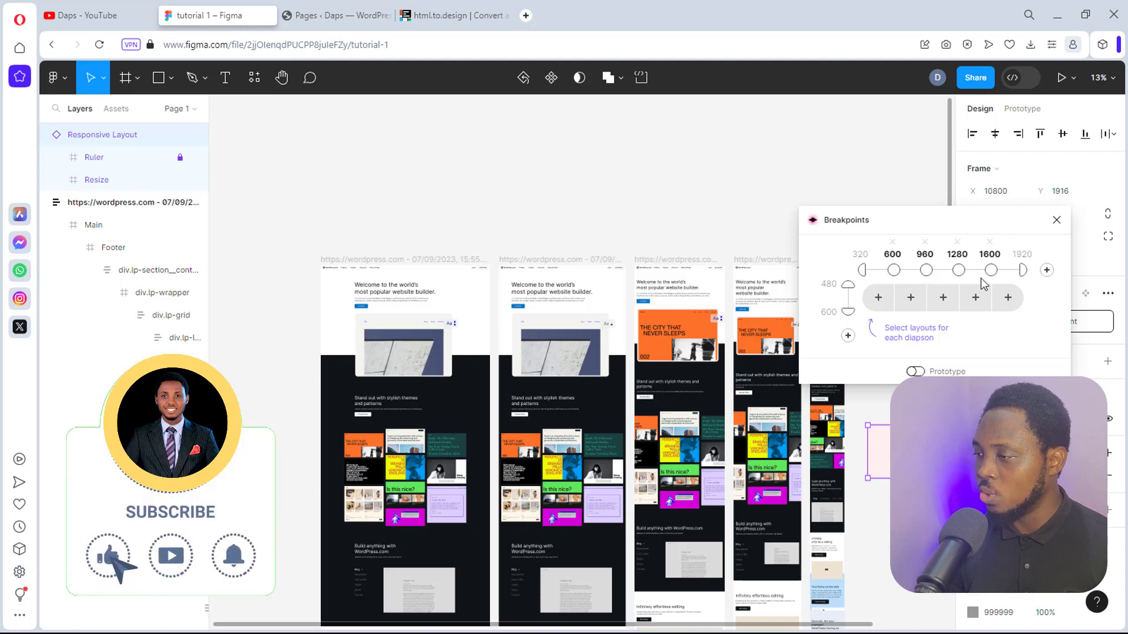
{"action": "double_click", "coordinate": [859, 257]}
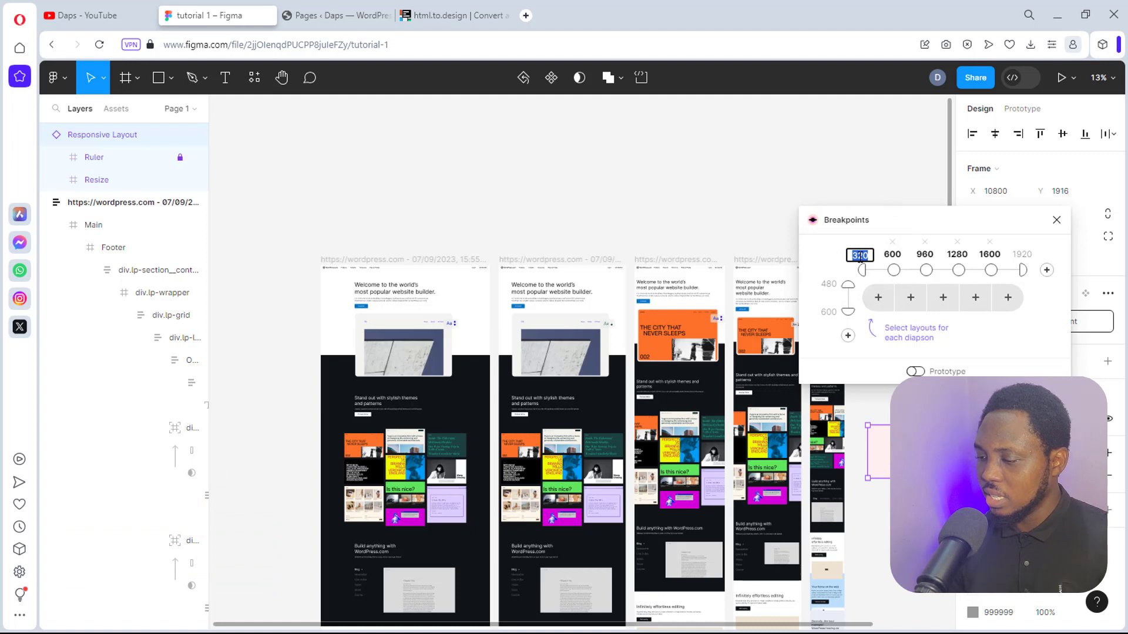
{"action": "type", "text": "390"}
{"action": "key", "text": "Return"}
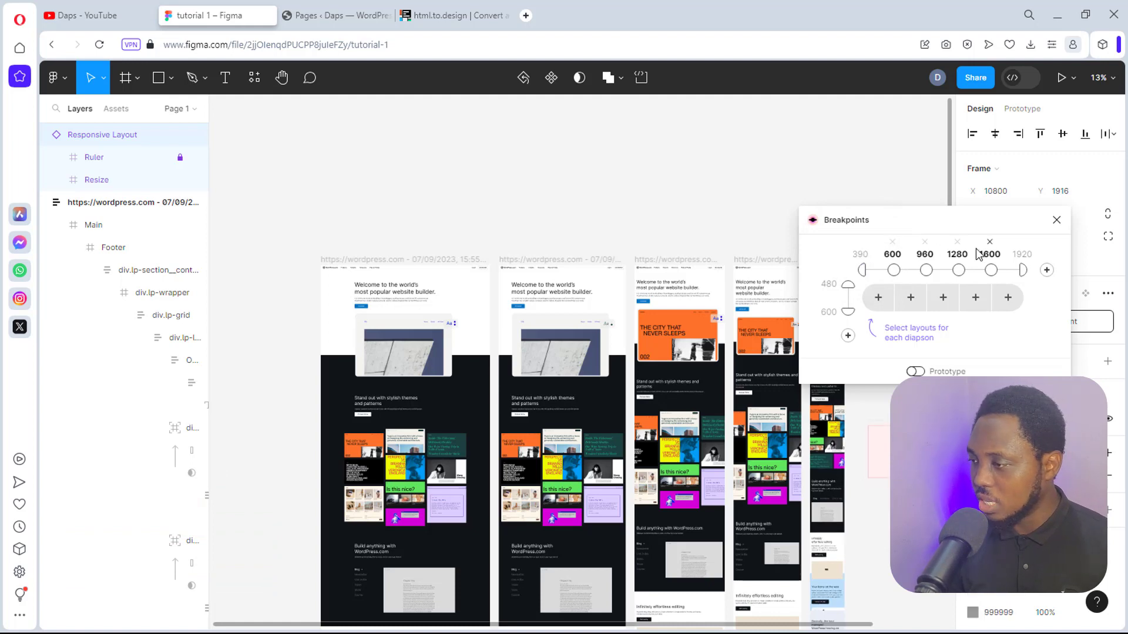
Step: Set the 600, 1280 and 1600 horizontal breakpoints to 768, 1024 and 1440
{"action": "double_click", "coordinate": [892, 254]}
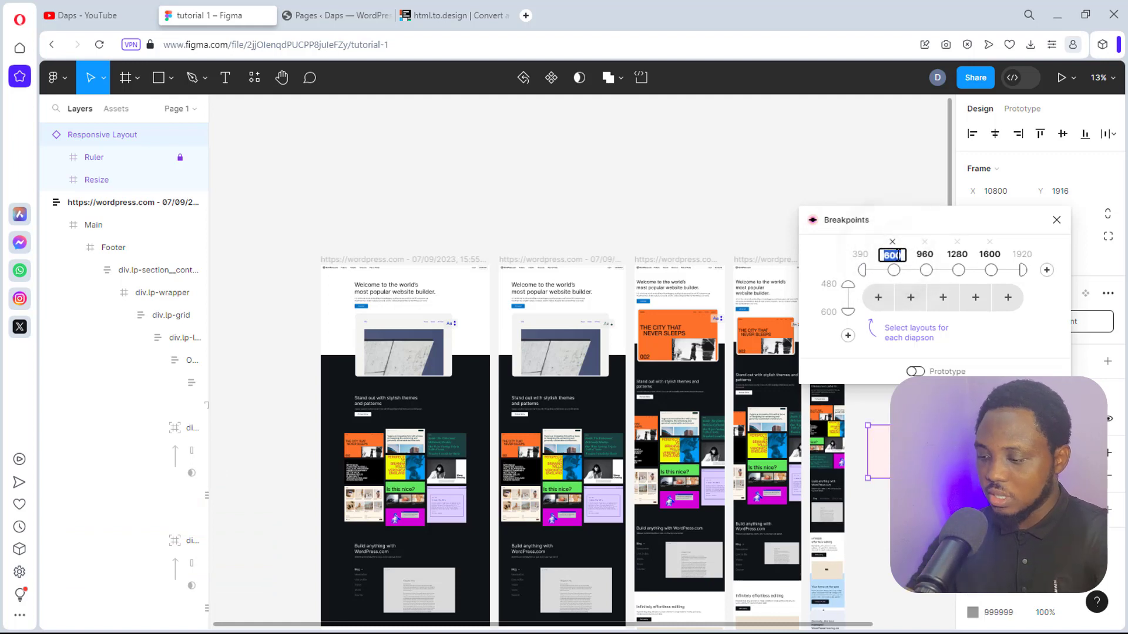
{"action": "type", "text": "768"}
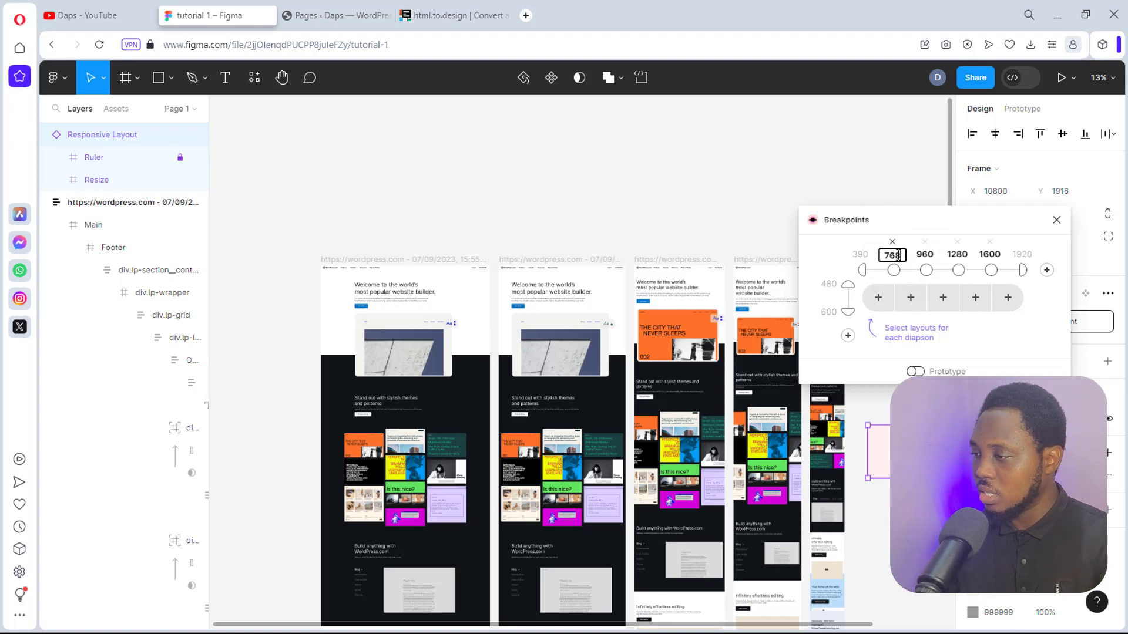
{"action": "key", "text": "Return"}
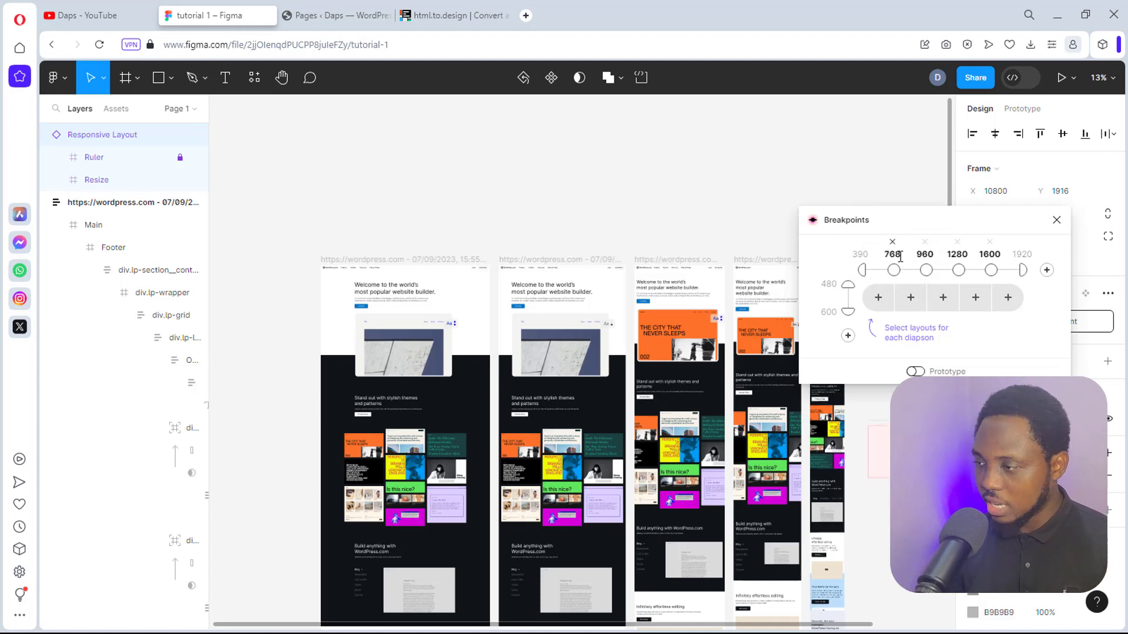
{"action": "left_click", "coordinate": [961, 252]}
{"action": "type", "text": "1"}
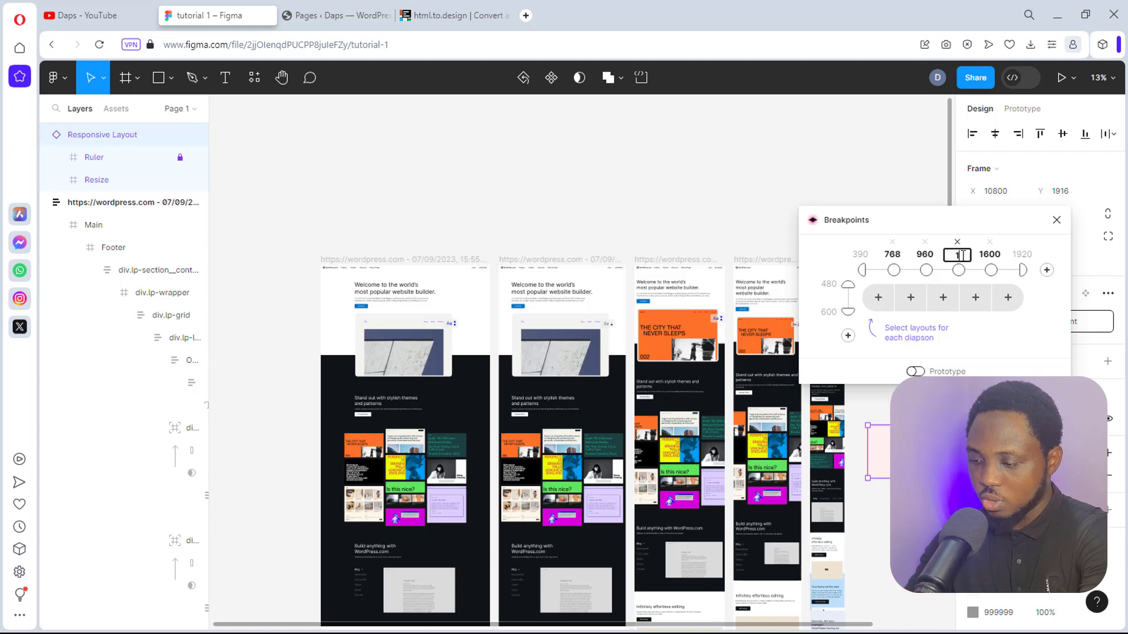
{"action": "type", "text": "024"}
{"action": "key", "text": "Return"}
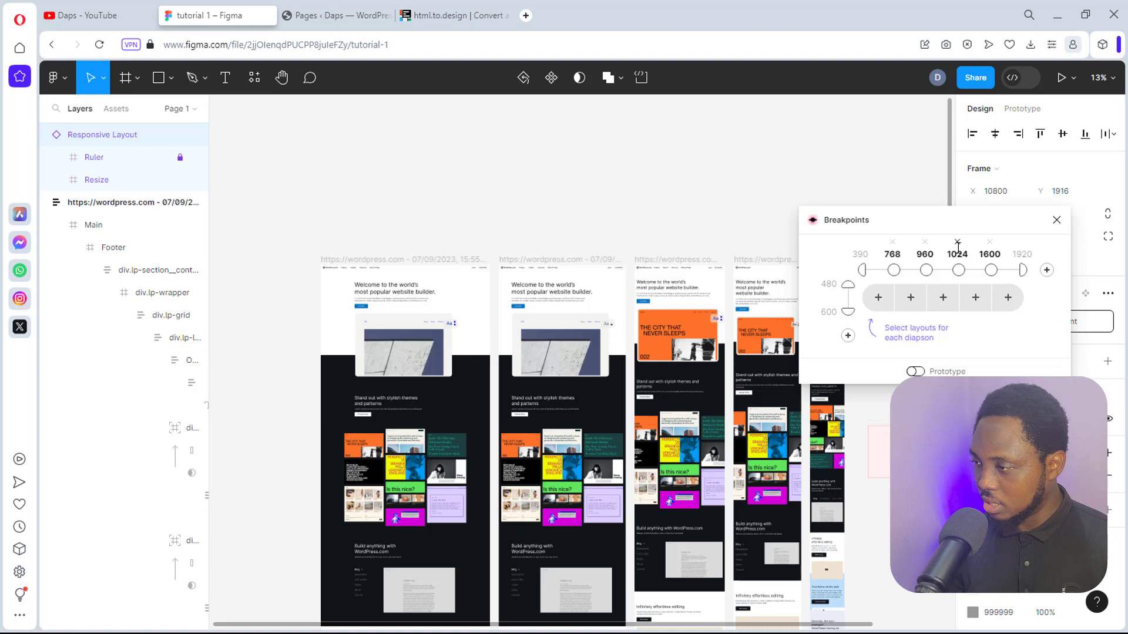
{"action": "left_click", "coordinate": [989, 254]}
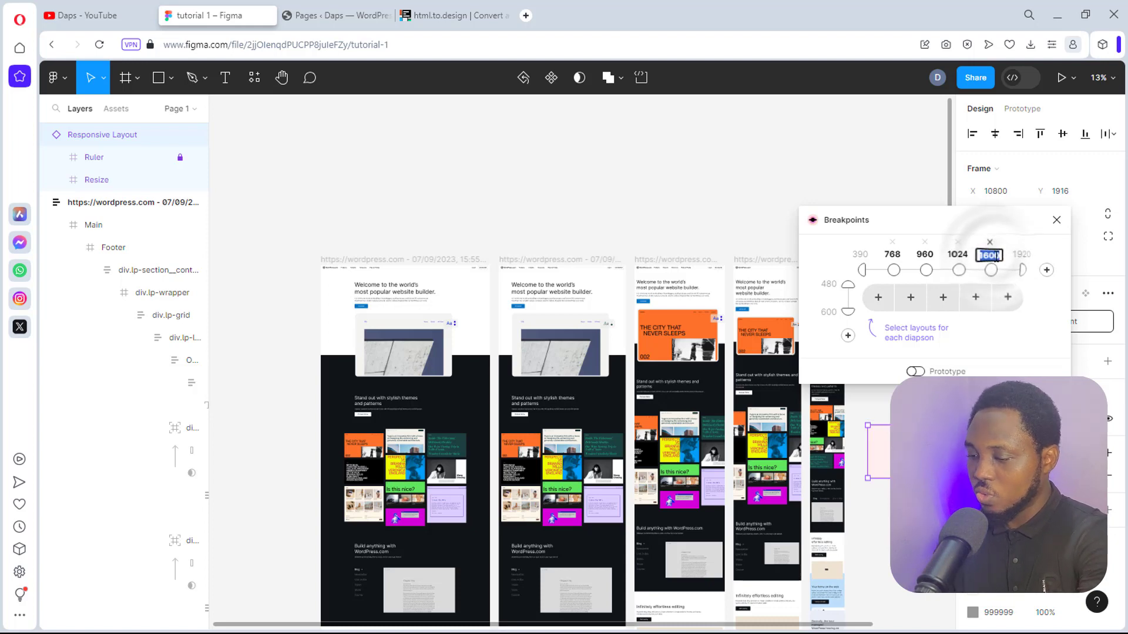
{"action": "type", "text": "1440"}
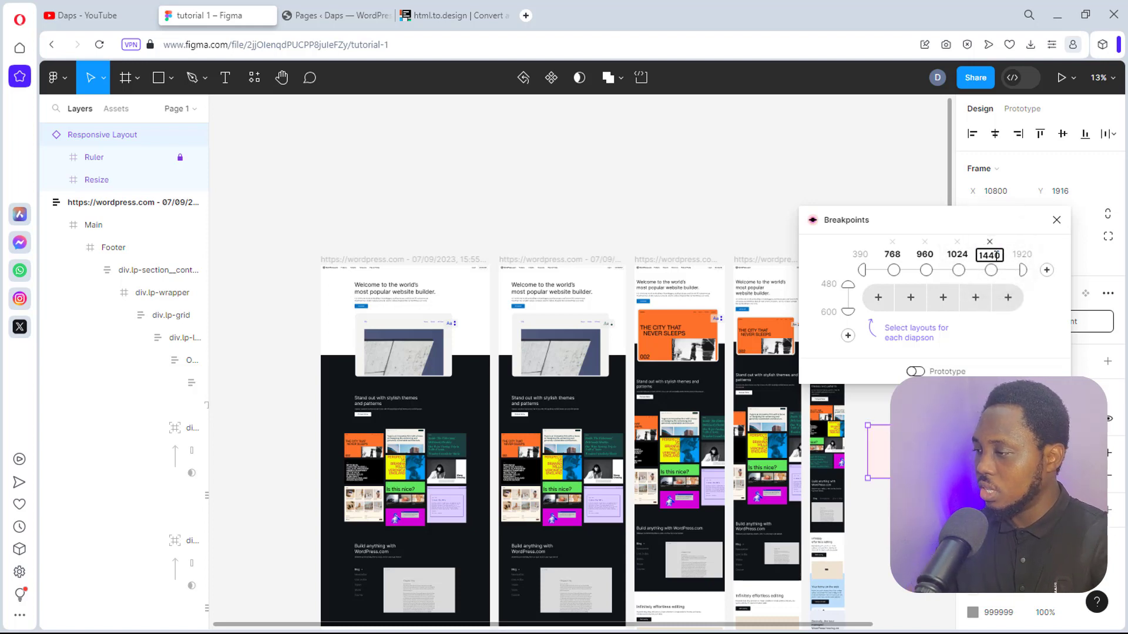
{"action": "key", "text": "Return"}
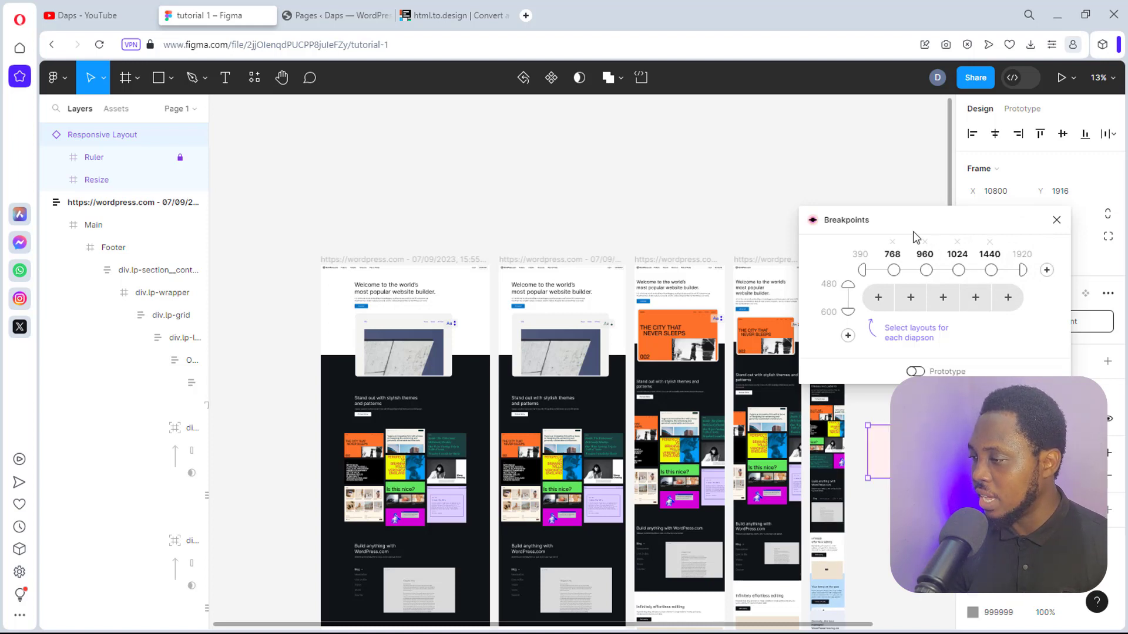
Step: Assign the 390-wide frame as master layout for the 390–767 range and the 768-wide frame for 768–959
{"action": "left_click", "coordinate": [879, 300]}
{"action": "left_click_drag", "start_coordinate": [897, 222], "coordinate": [944, 260]}
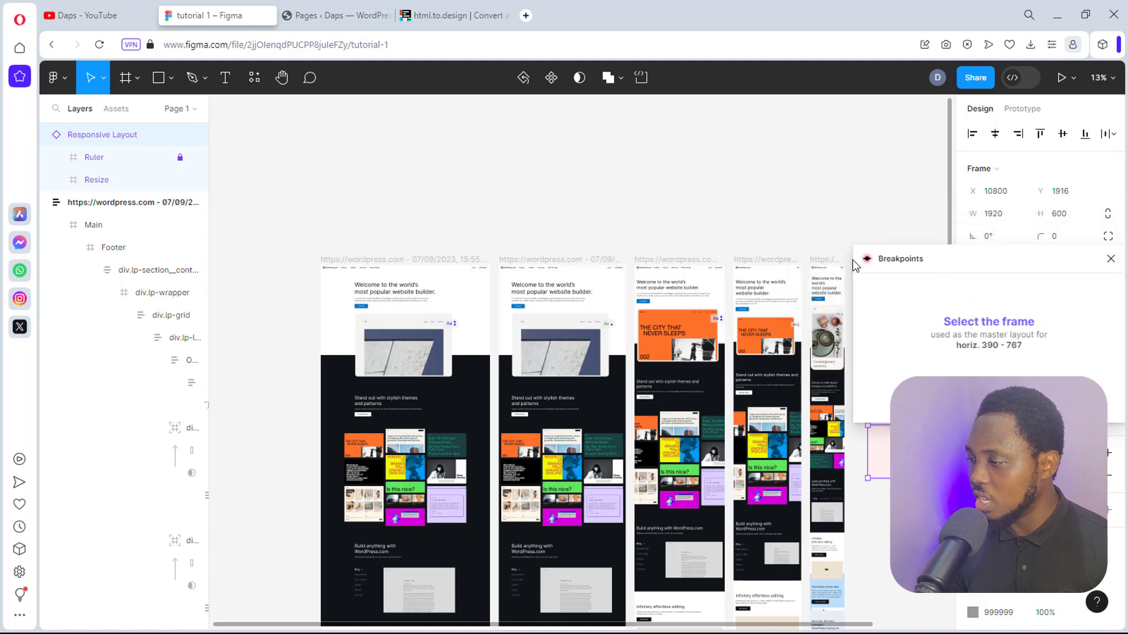
{"action": "left_click", "coordinate": [825, 262]}
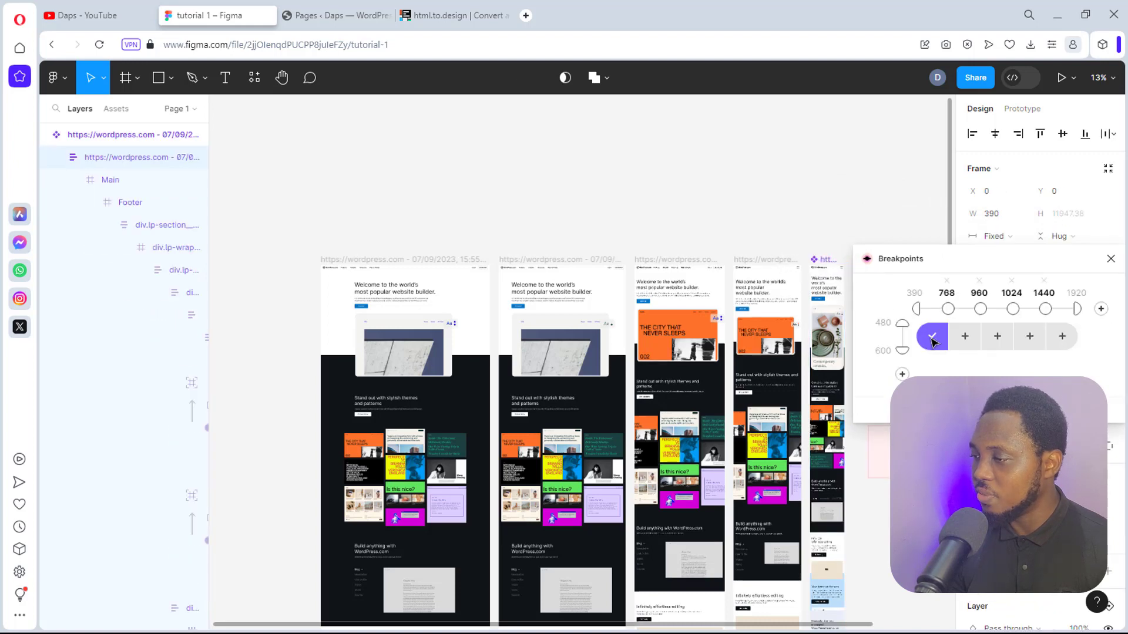
{"action": "left_click", "coordinate": [964, 344]}
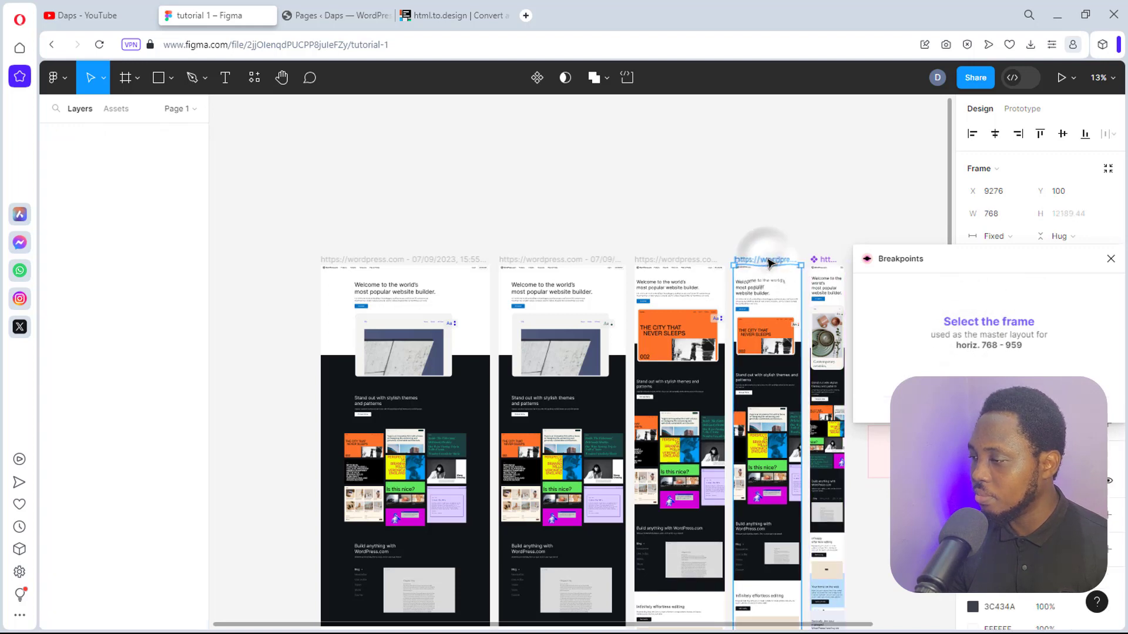
{"action": "left_click", "coordinate": [769, 262]}
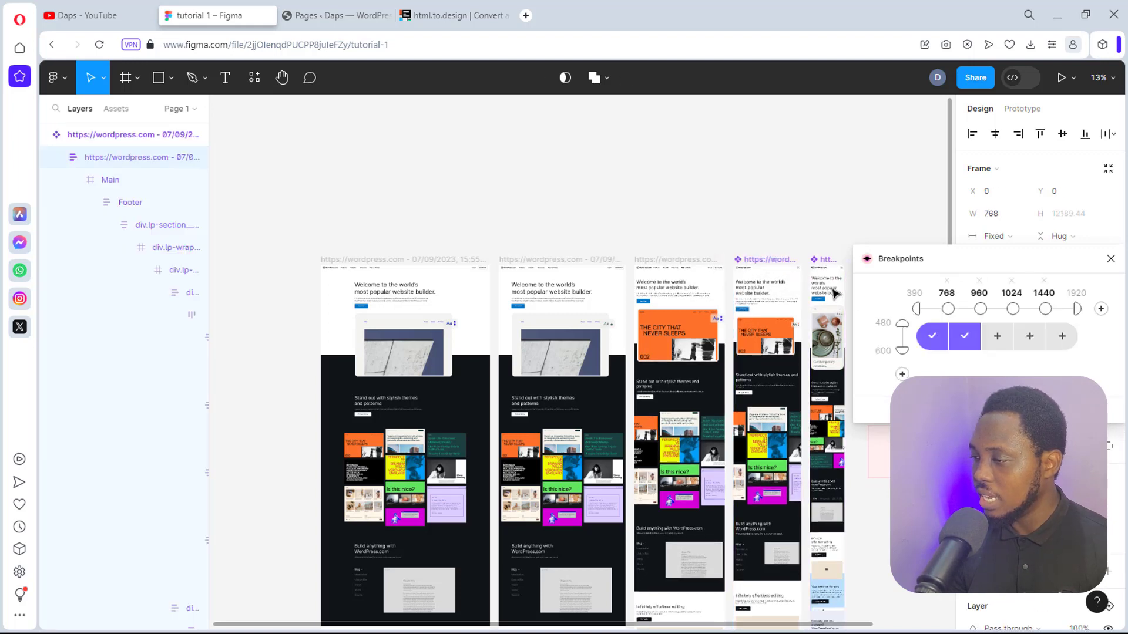
Step: Assign the 1024-wide frame as master layout for the 960–1023 range and the 1440-wide frame for 1024–1439
{"action": "left_click", "coordinate": [998, 337]}
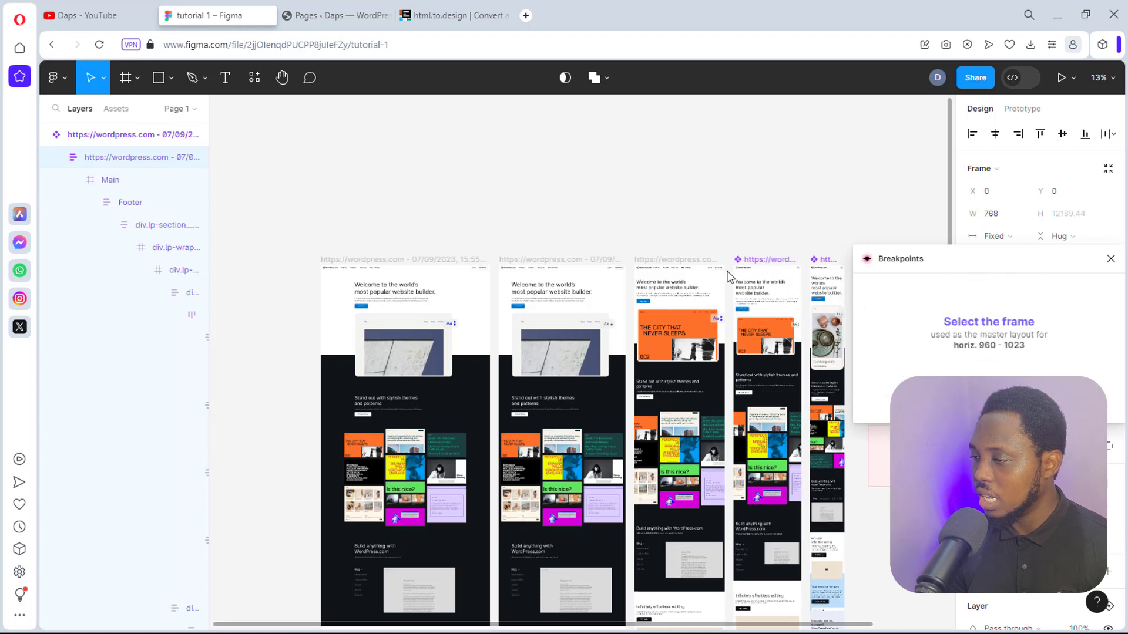
{"action": "left_click", "coordinate": [678, 263]}
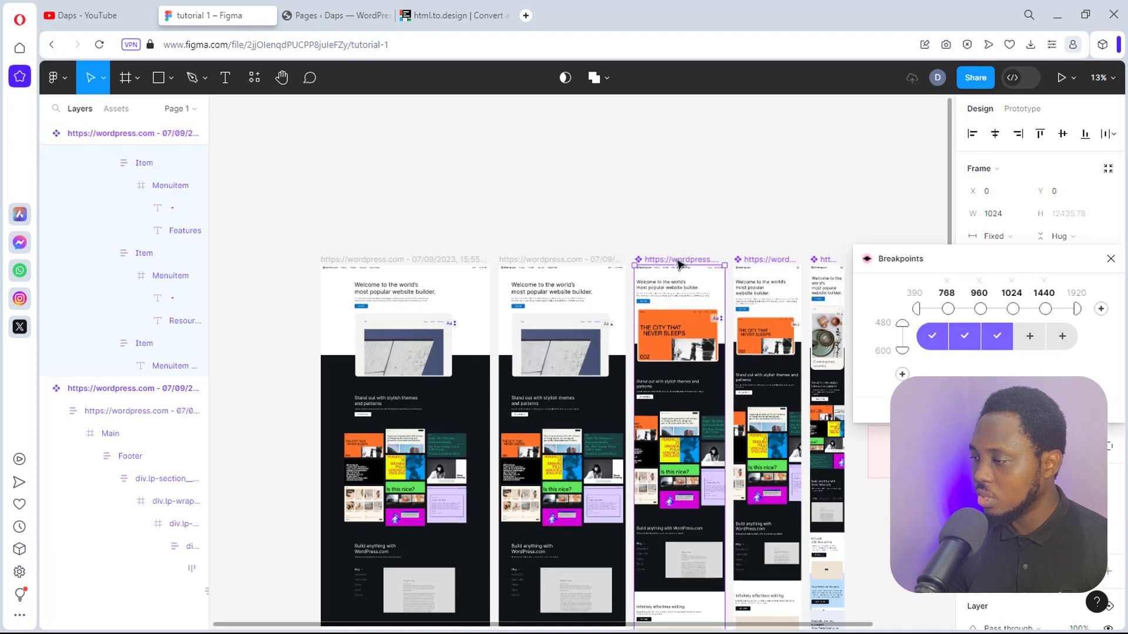
{"action": "left_click", "coordinate": [1032, 338]}
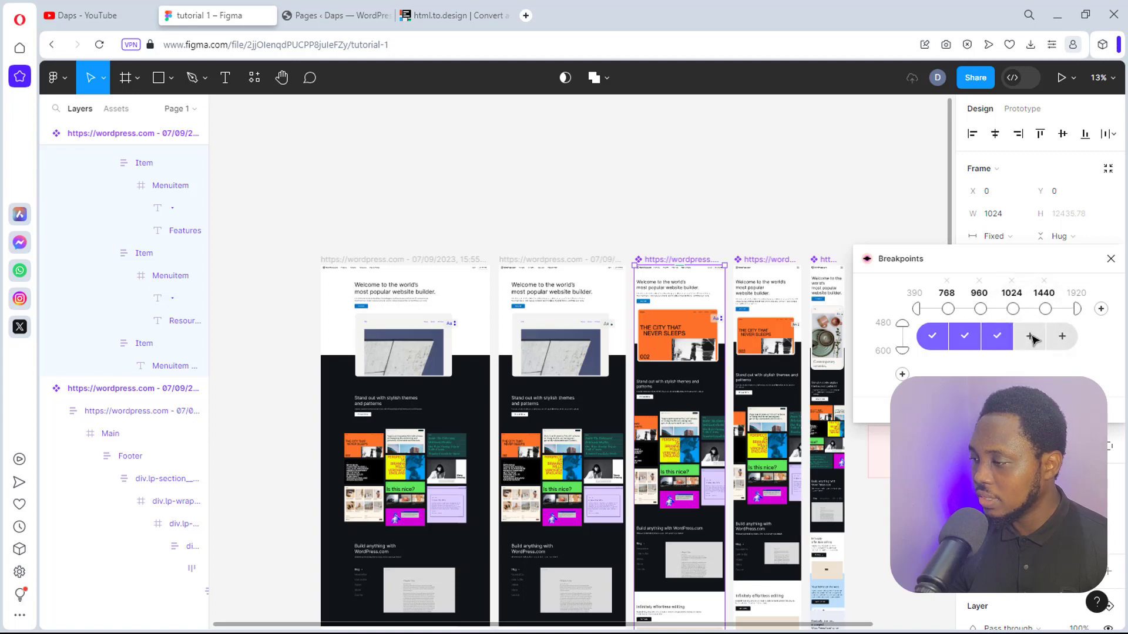
{"action": "left_click", "coordinate": [1031, 339]}
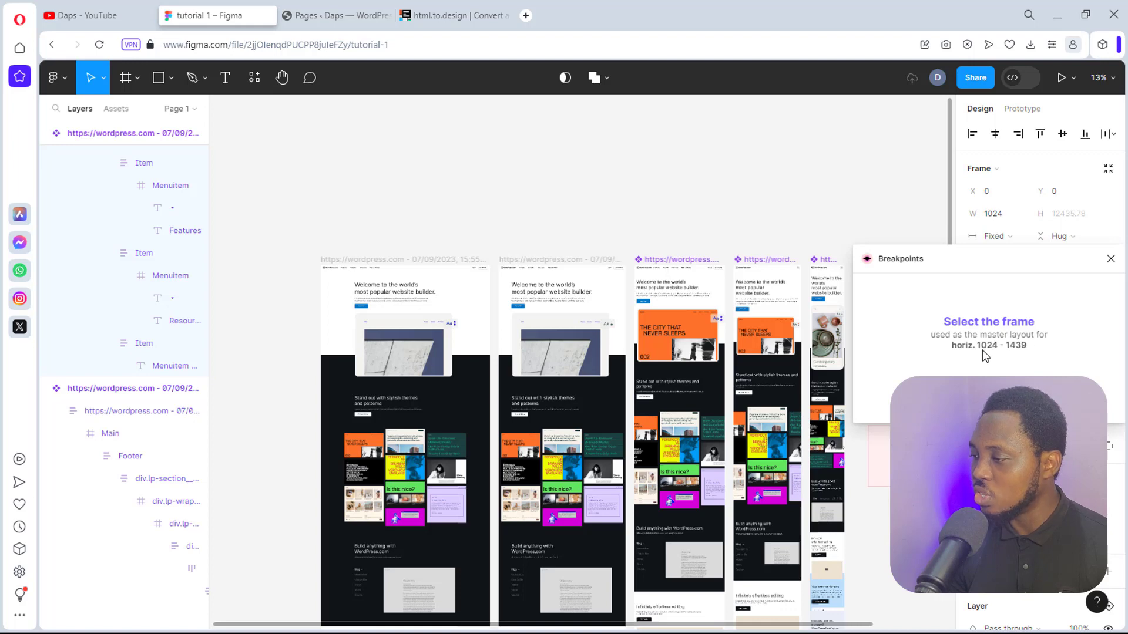
{"action": "left_click", "coordinate": [563, 264]}
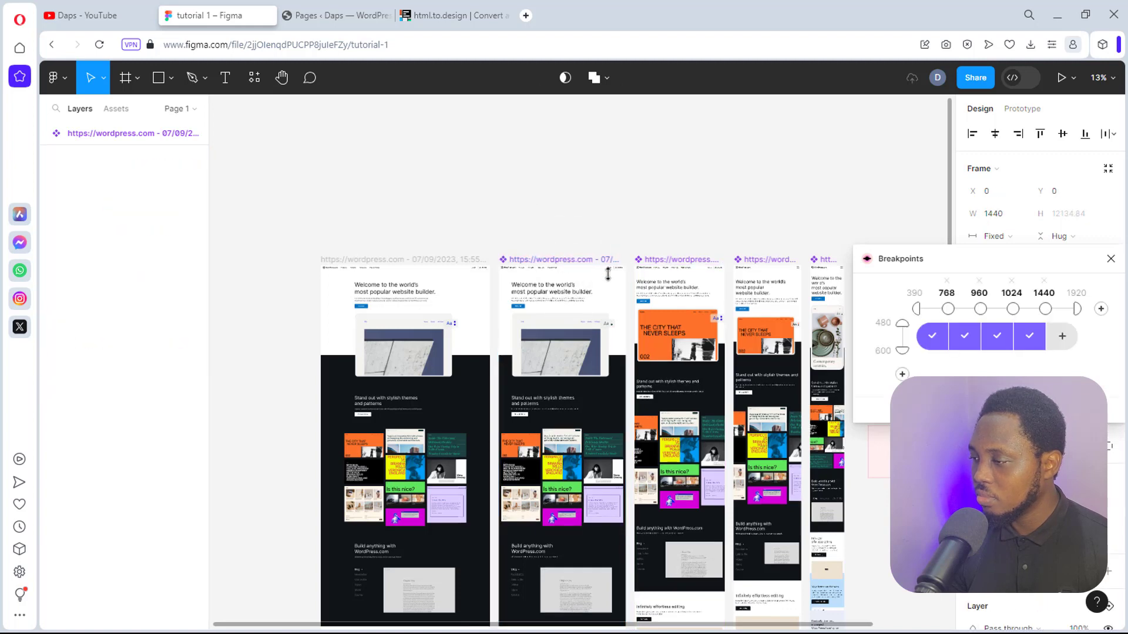
Step: Assign the 1920-wide wordpress.com frame as master layout for the 1440–1920 range
{"action": "left_click", "coordinate": [1063, 337]}
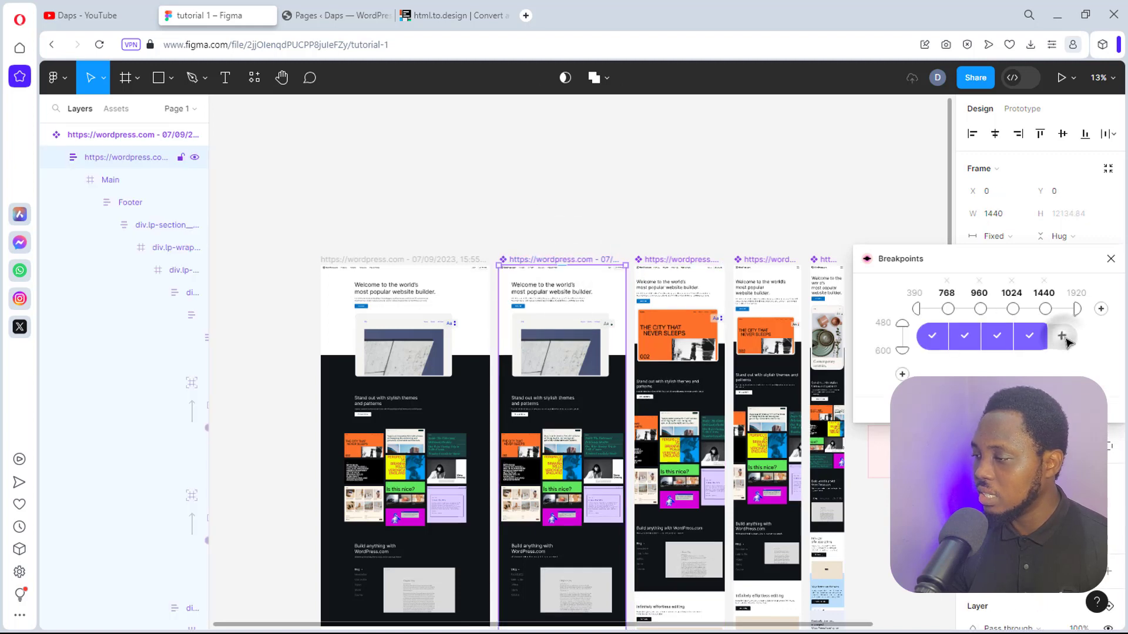
{"action": "left_click", "coordinate": [382, 264]}
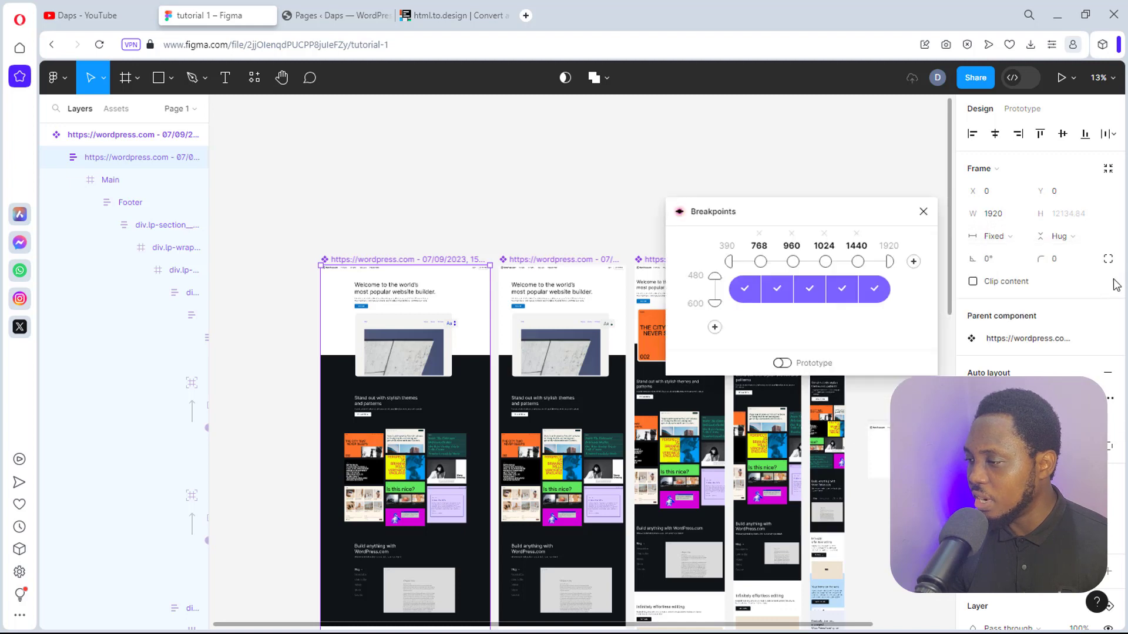
Step: Increase the Responsive Layout frame's height to about 902 and close the Breakpoints plugin
{"action": "left_click_drag", "start_coordinate": [816, 216], "coordinate": [611, 176]}
{"action": "left_click_drag", "start_coordinate": [771, 629], "coordinate": [919, 632]}
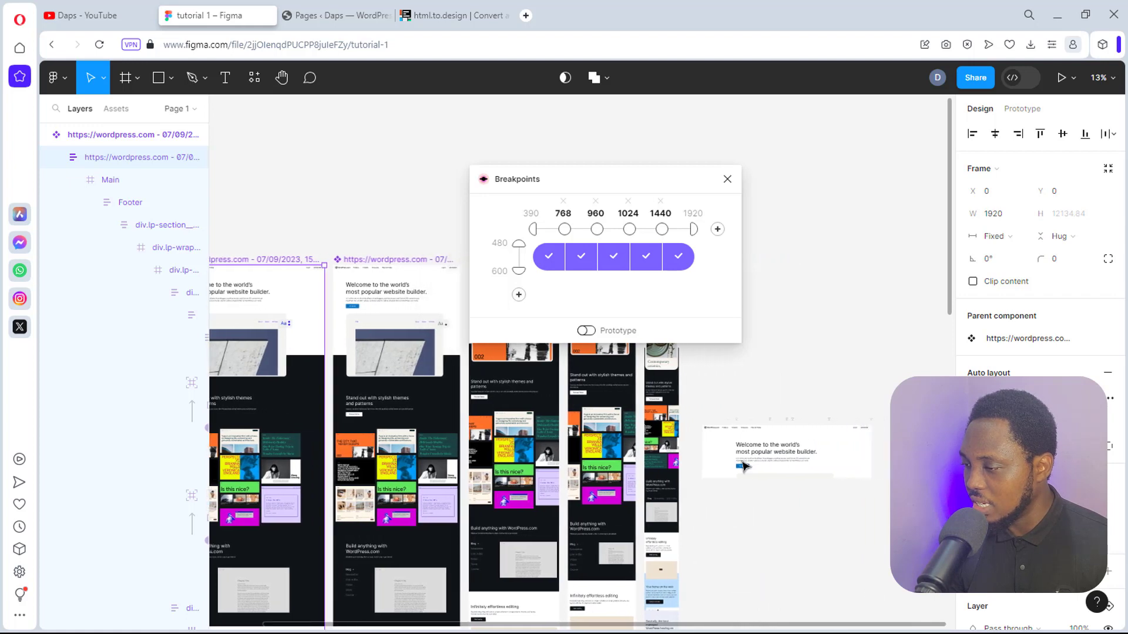
{"action": "left_click", "coordinate": [760, 456]}
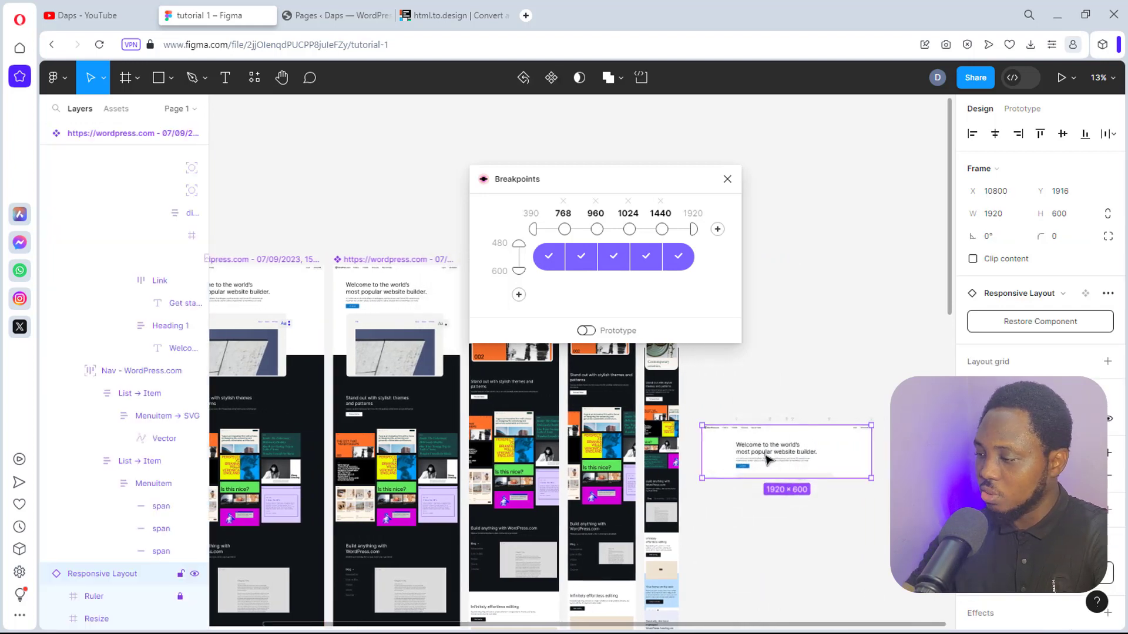
{"action": "key", "text": "shift+2"}
{"action": "scroll", "coordinate": [772, 500], "scroll_direction": "down", "scroll_amount": 3}
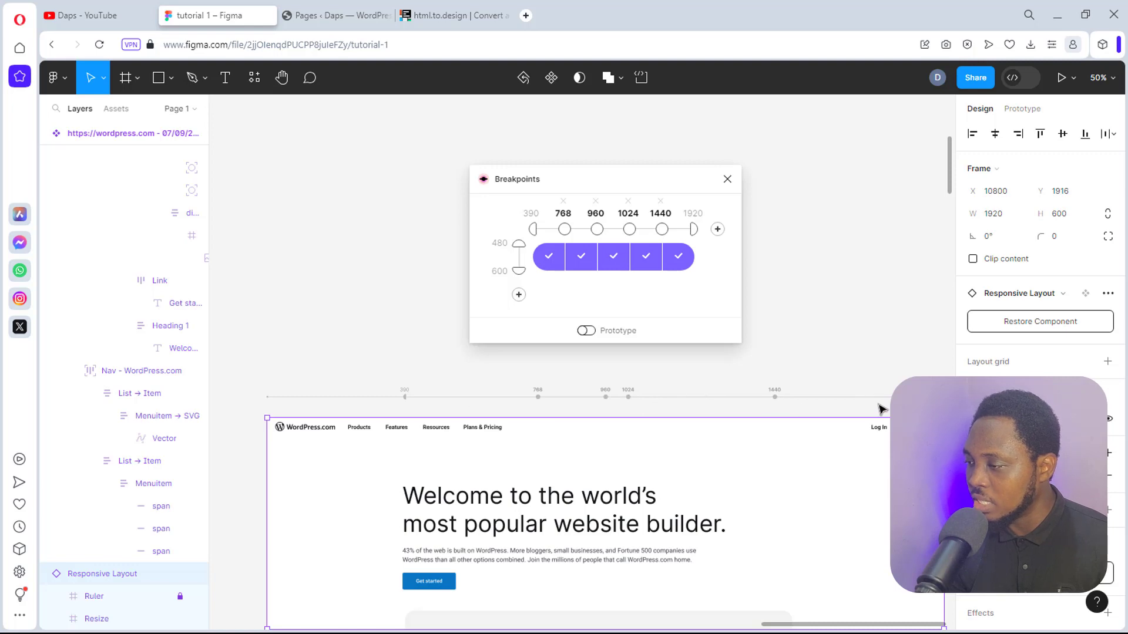
{"action": "scroll", "coordinate": [888, 391], "scroll_direction": "down", "scroll_amount": 3}
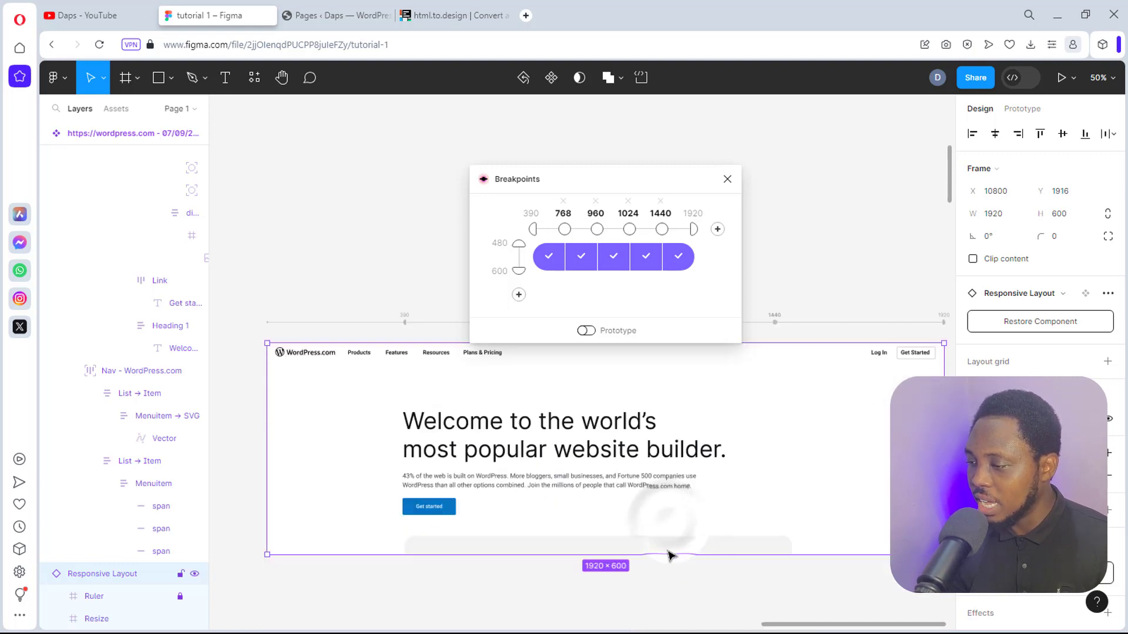
{"action": "left_click_drag", "start_coordinate": [666, 555], "coordinate": [667, 582]}
{"action": "scroll", "coordinate": [707, 488], "scroll_direction": "down", "scroll_amount": 2}
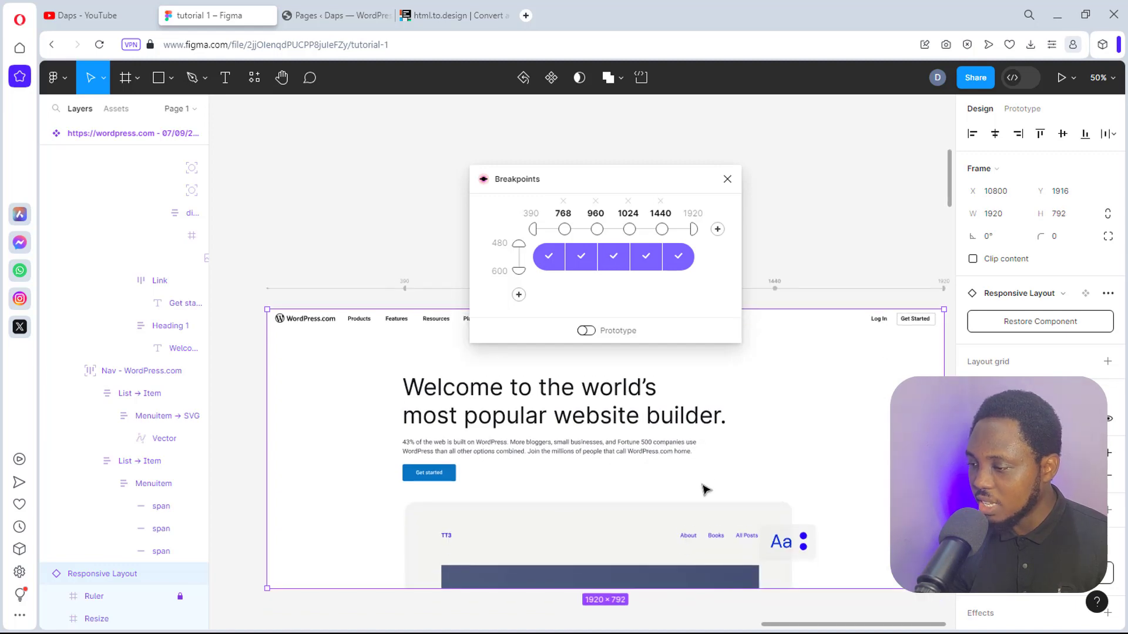
{"action": "left_click", "coordinate": [670, 586]}
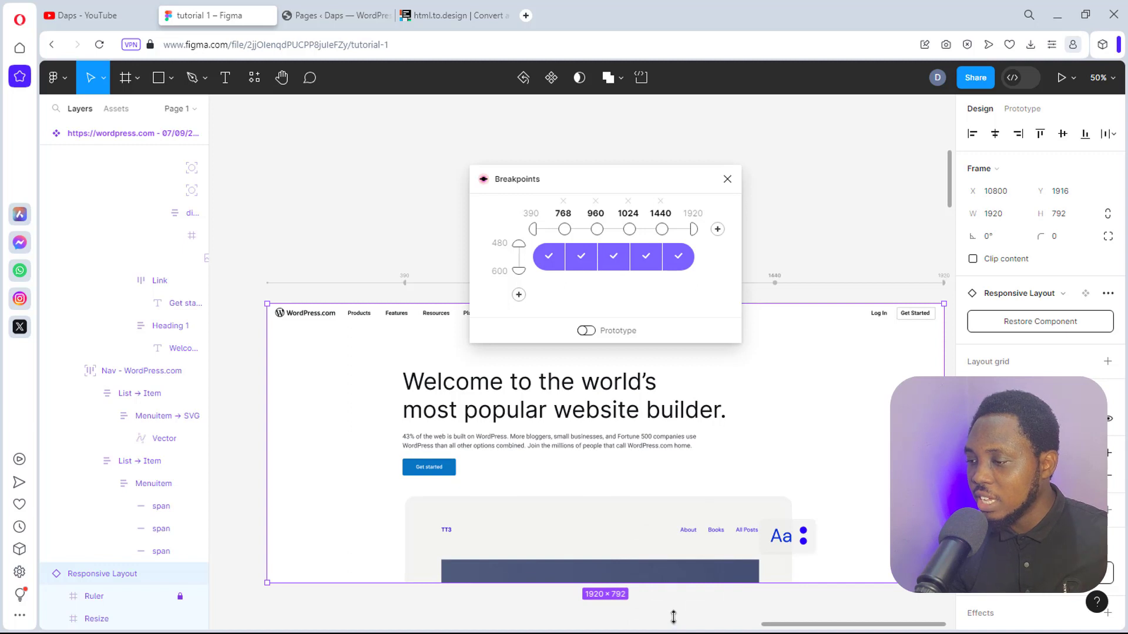
{"action": "left_click_drag", "start_coordinate": [673, 617], "coordinate": [673, 617]}
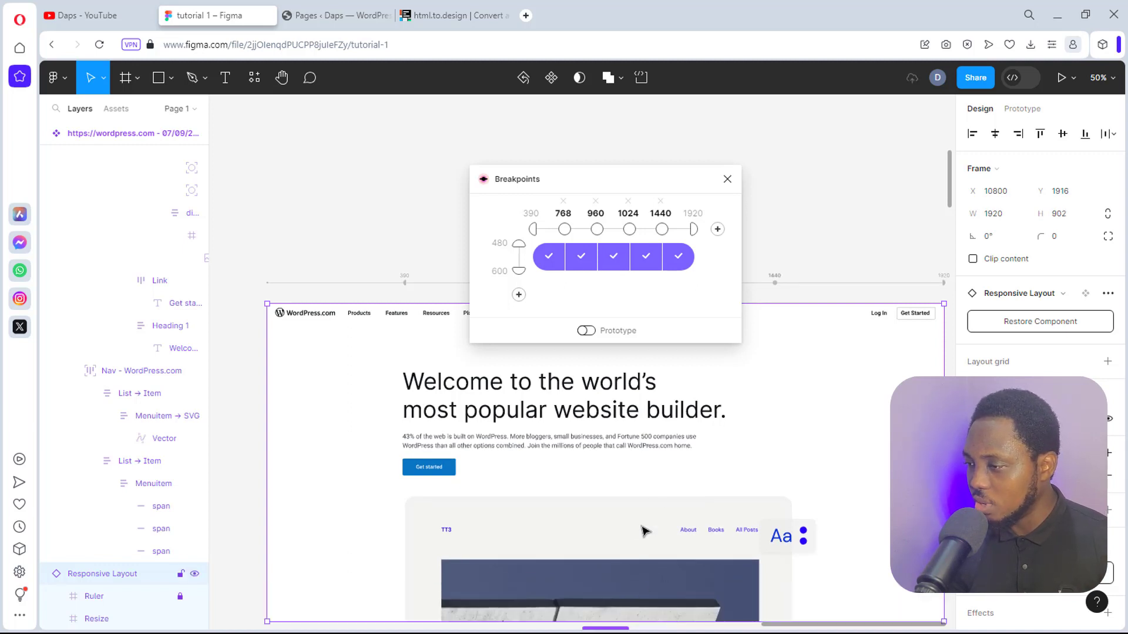
{"action": "left_click", "coordinate": [727, 181]}
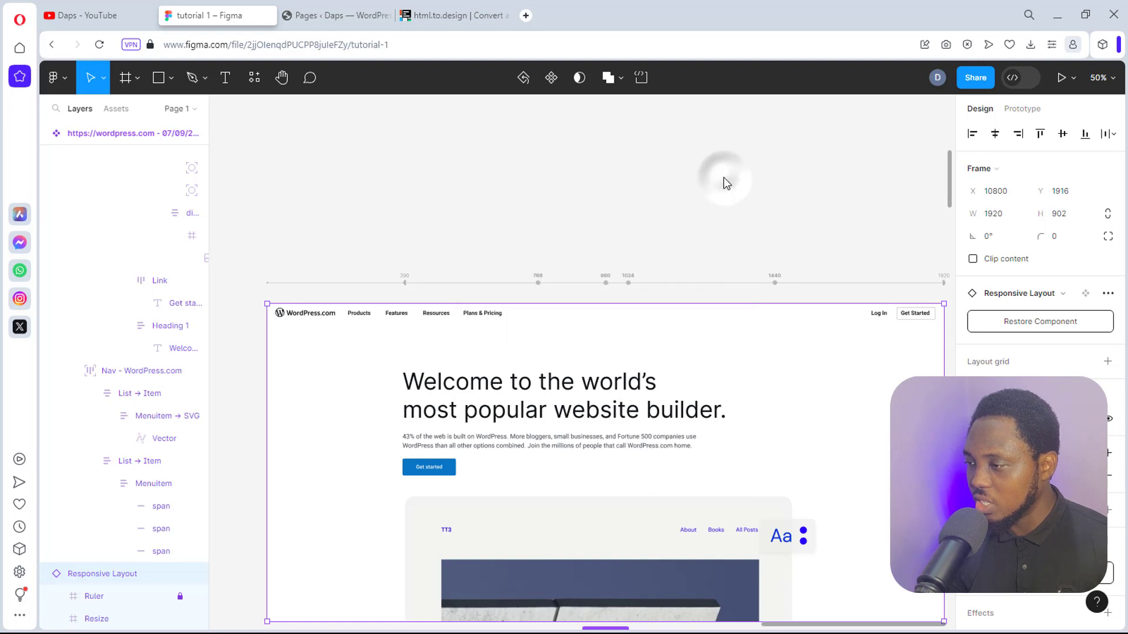
Step: Test the Responsive Layout frame at different widths, narrowing it to about 832, widening it to about 1632 and reducing it to about 1398
{"action": "scroll", "coordinate": [811, 167], "scroll_direction": "down", "scroll_amount": 2}
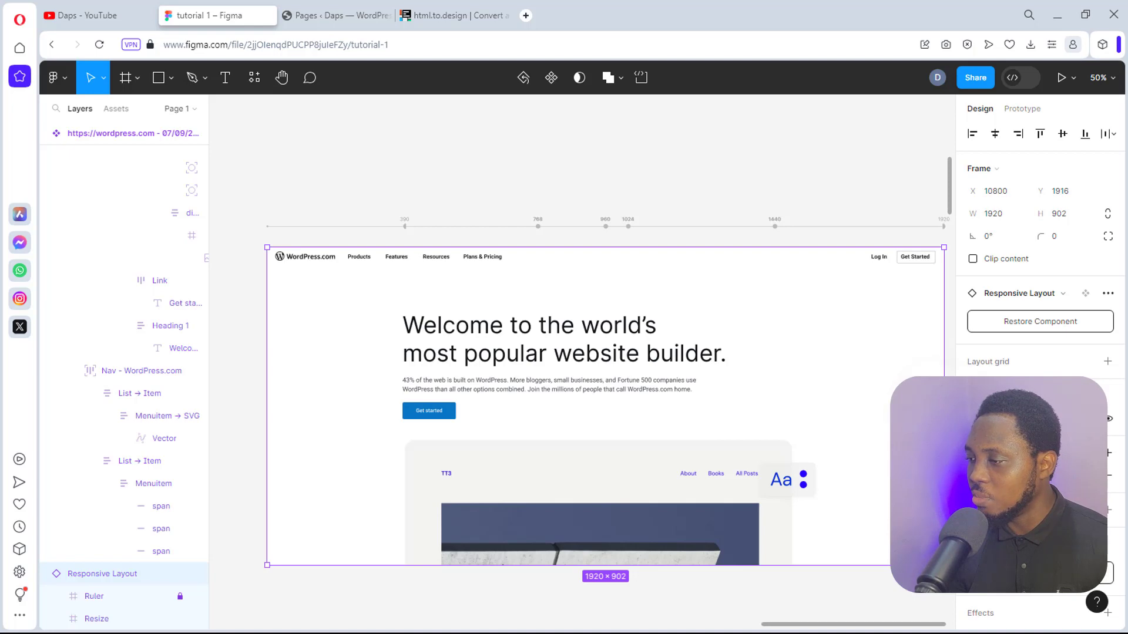
{"action": "left_click_drag", "start_coordinate": [857, 426], "coordinate": [559, 438]}
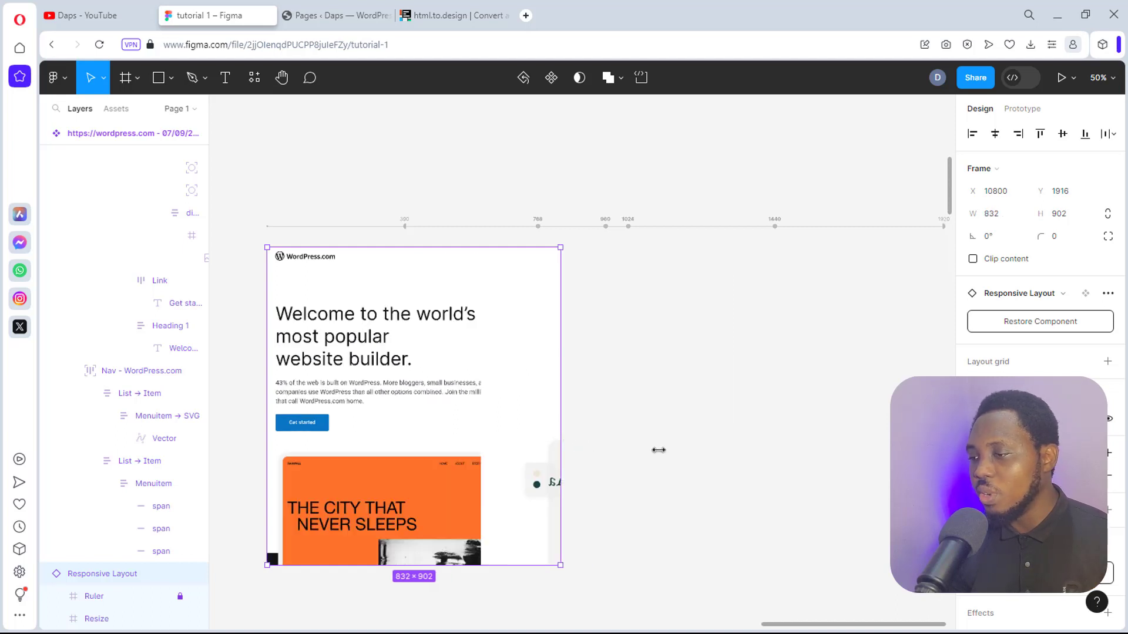
{"action": "left_click_drag", "start_coordinate": [764, 450], "coordinate": [841, 446]}
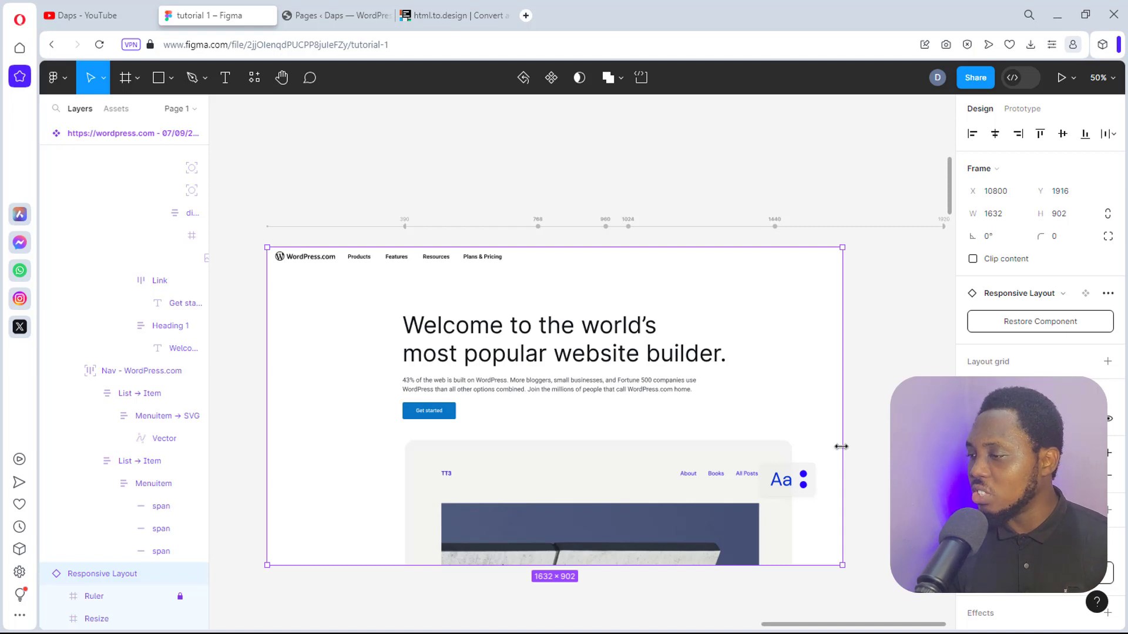
{"action": "left_click", "coordinate": [840, 449]}
{"action": "left_click_drag", "start_coordinate": [804, 452], "coordinate": [758, 482]}
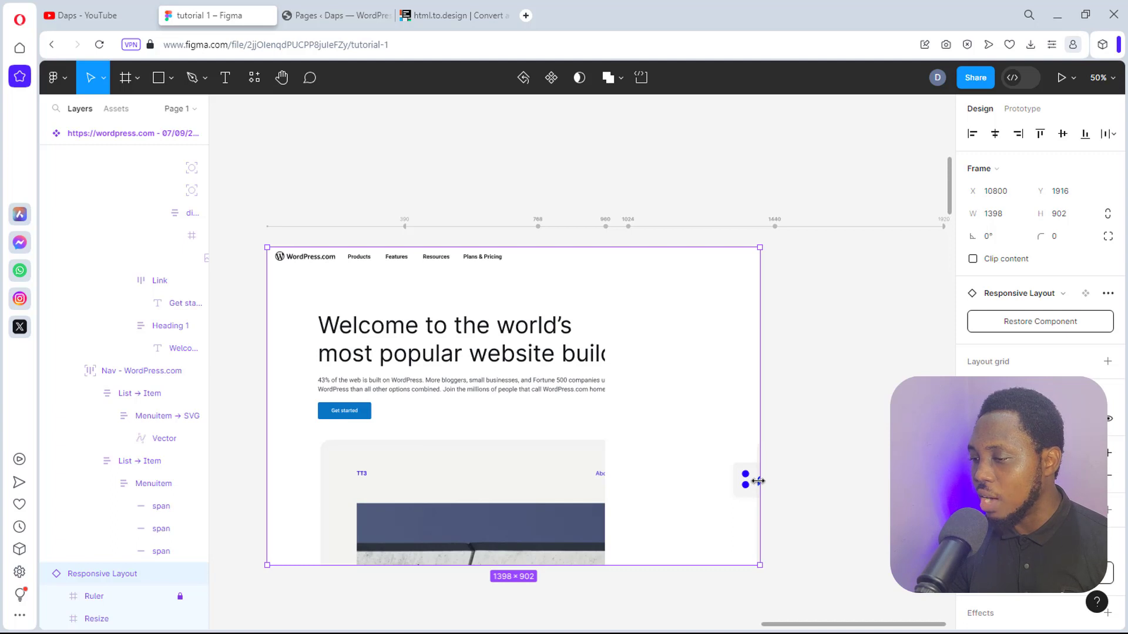